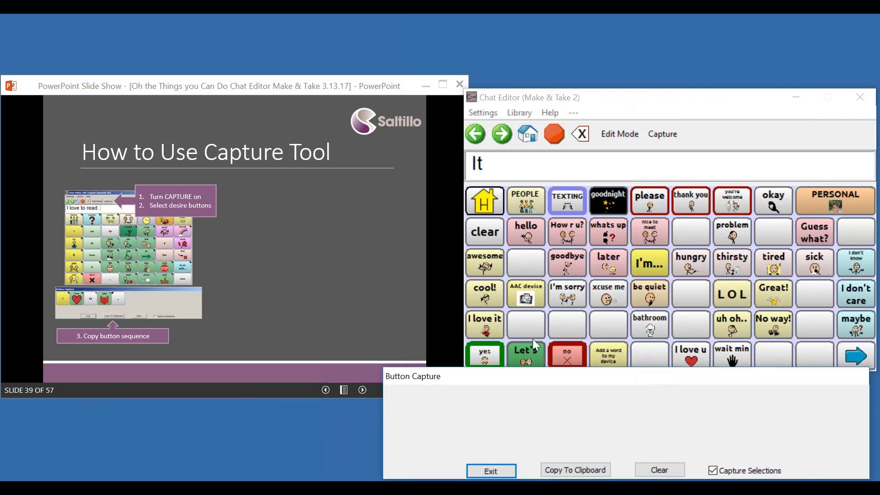
Capture the button sequence home, "my", "turn" and copy it to the clipboard
left_click(498, 201)
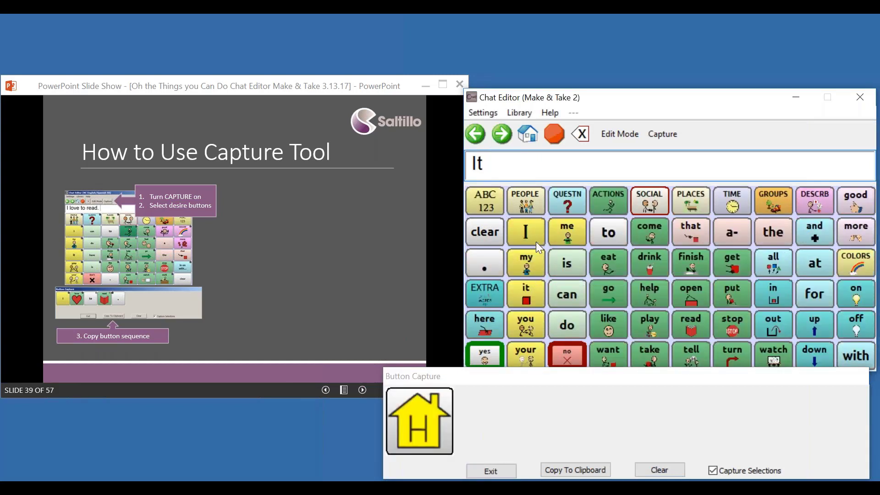
left_click(531, 271)
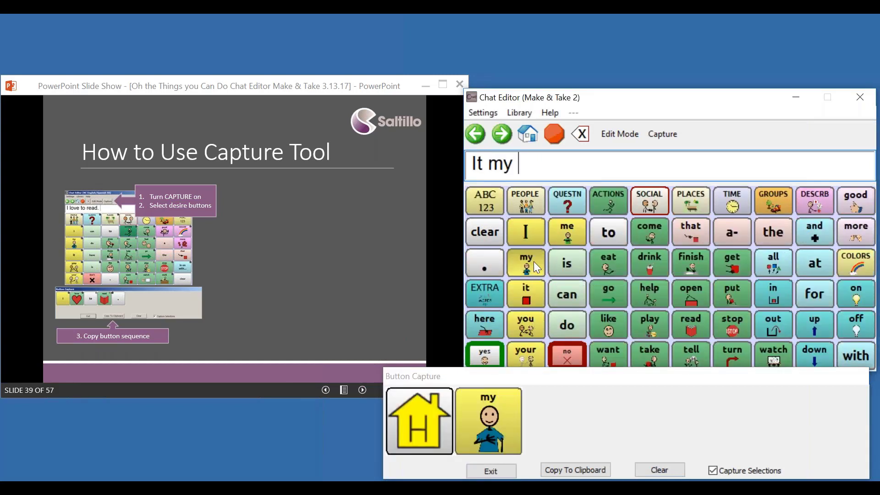
left_click(542, 270)
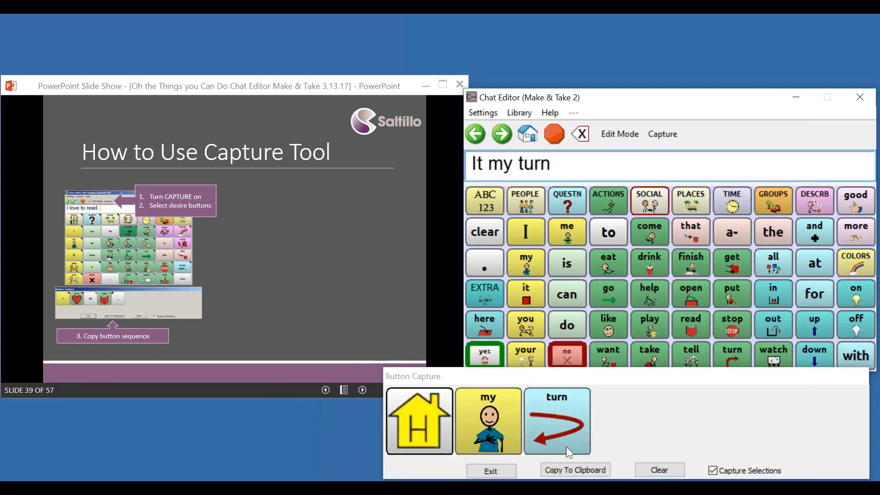
left_click(575, 473)
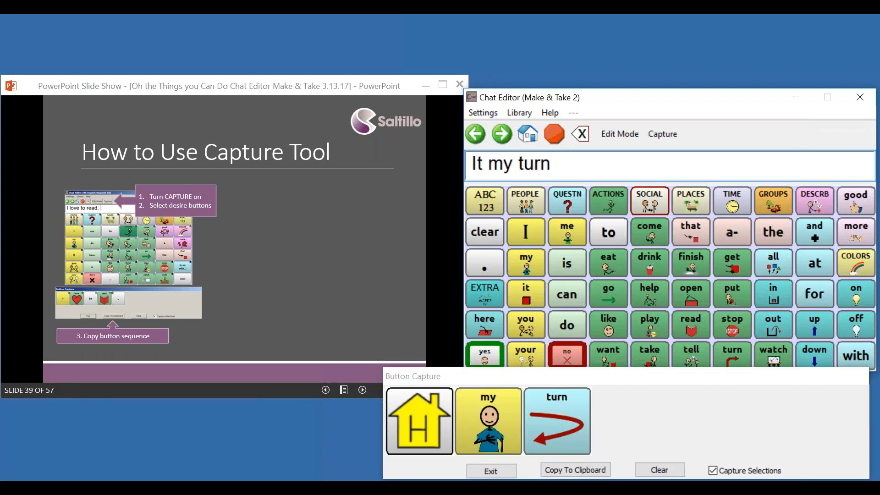
left_click(584, 475)
Switch to the Recipe Template window in Word and create a new blank document
left_click(389, 487)
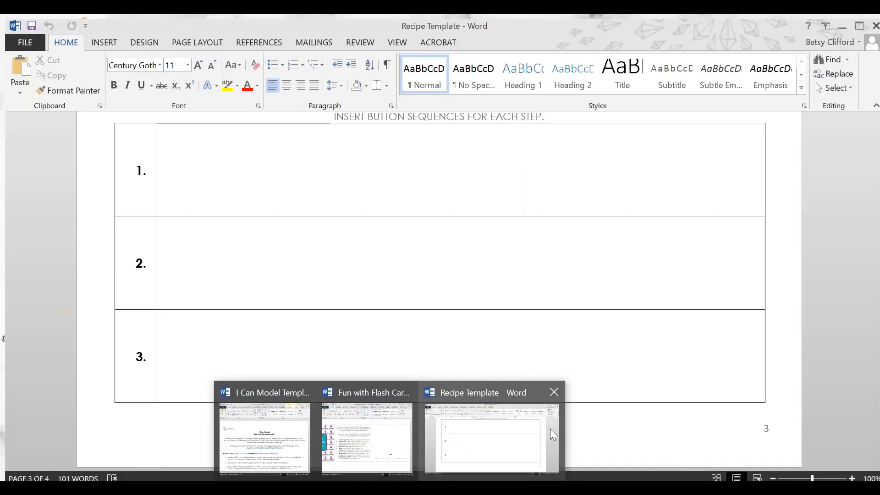
left_click(550, 428)
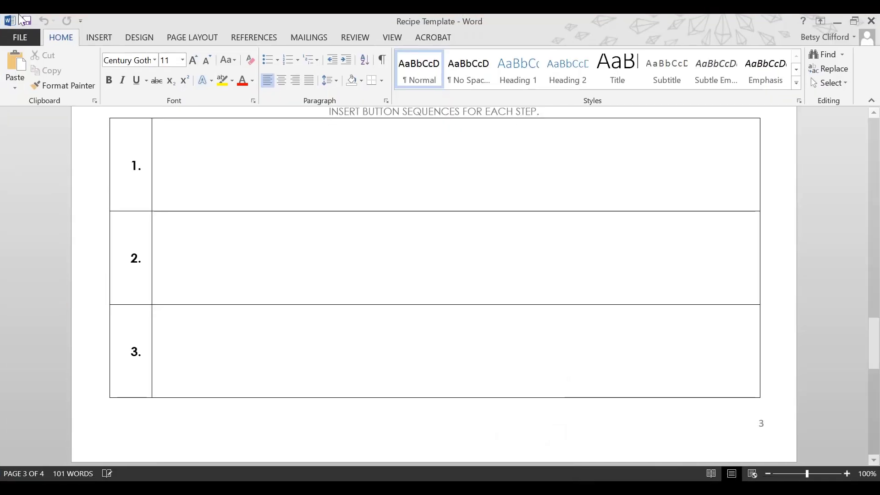
left_click(18, 42)
left_click(27, 87)
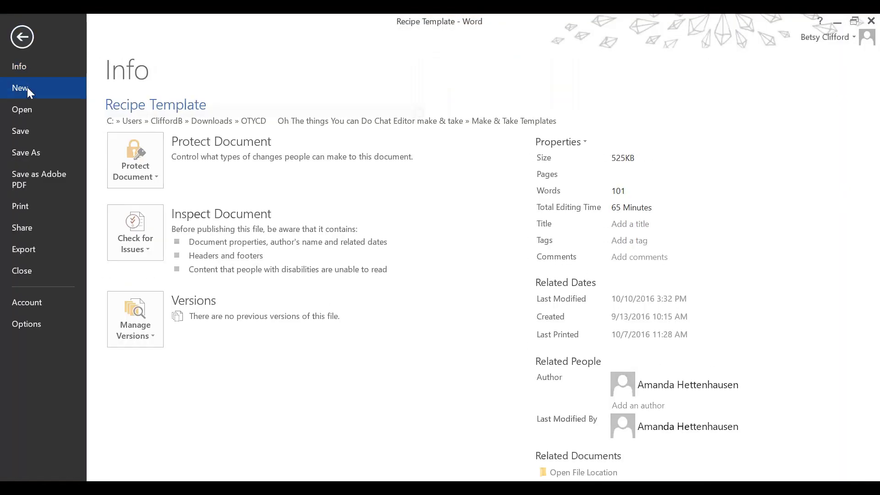
left_click(151, 225)
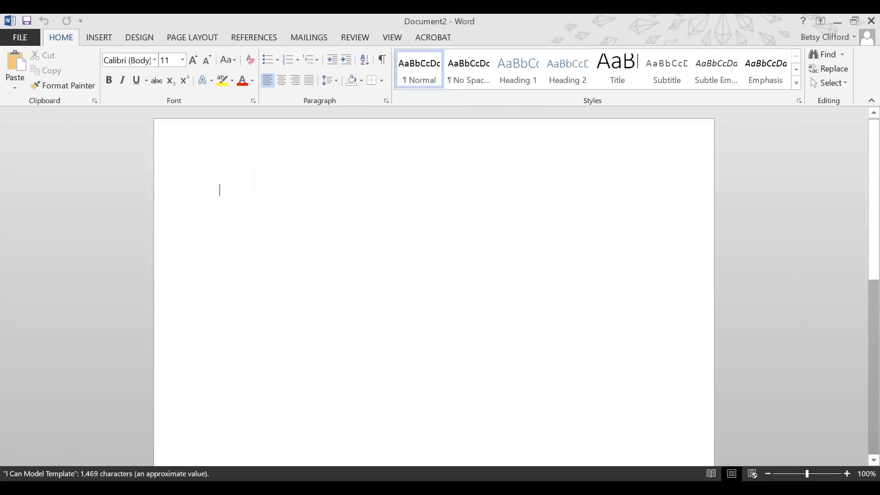
Paste the captured "my turn" button sequence into the blank document and minimize the Word windows
right_click(237, 186)
left_click(265, 245)
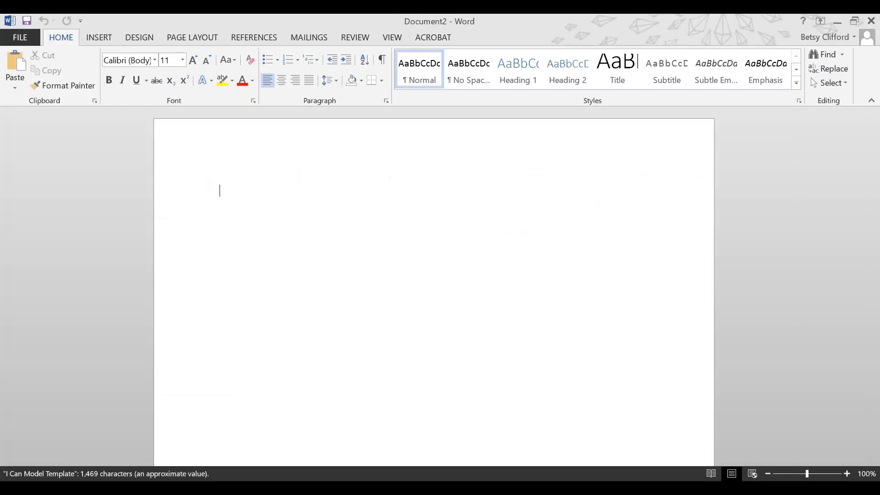
left_click(838, 23)
left_click(840, 19)
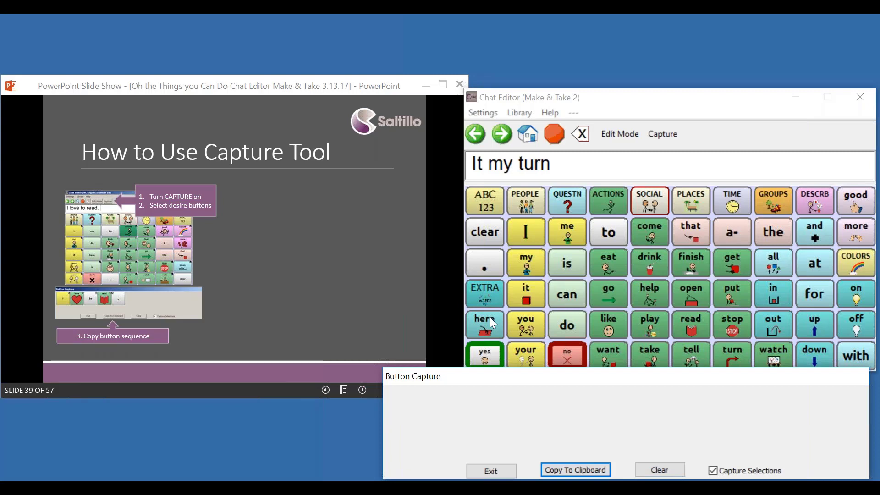
Maximize the PowerPoint slide show, advance through the Capture Tool slides to slide 40, and restore the smaller window
left_click(350, 258)
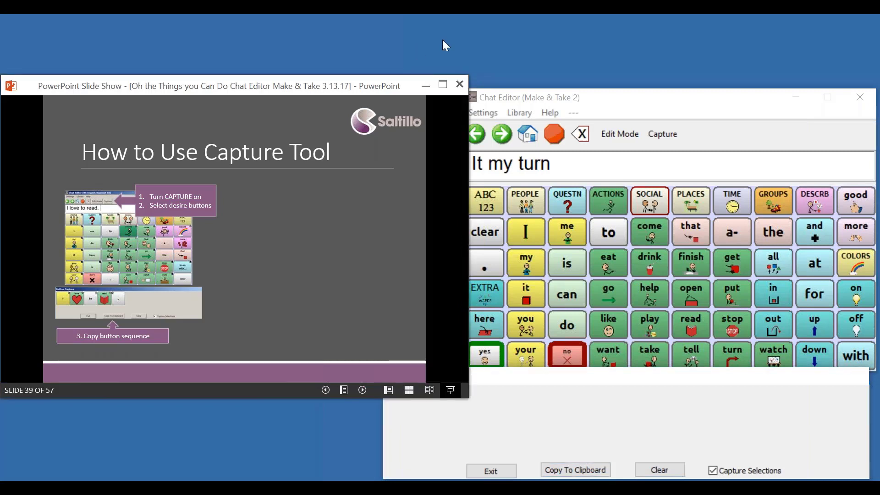
left_click(443, 84)
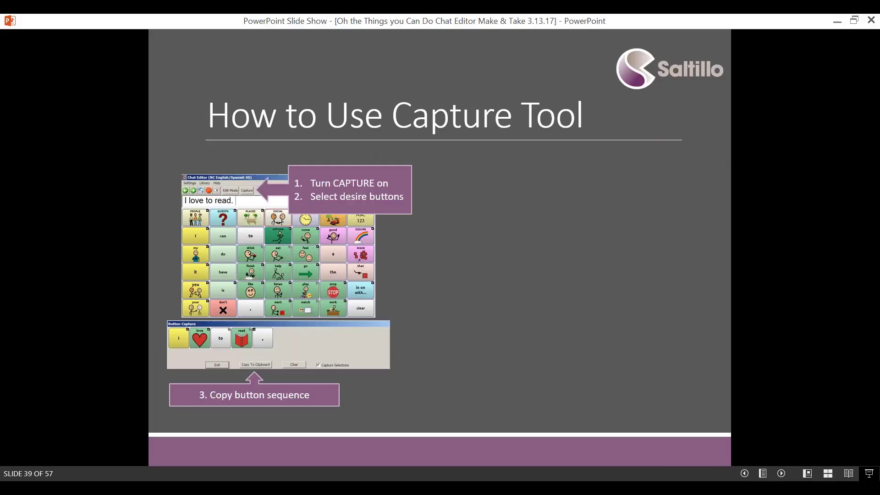
key("Right")
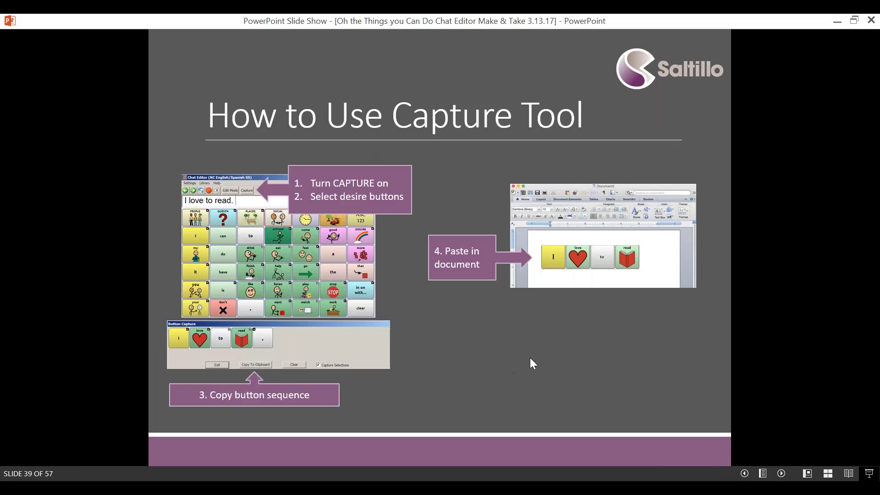
key("Right")
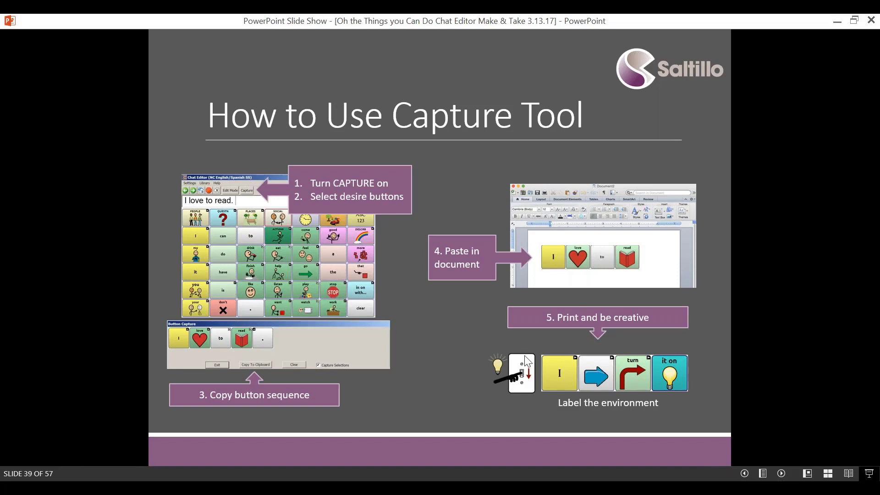
key("Right")
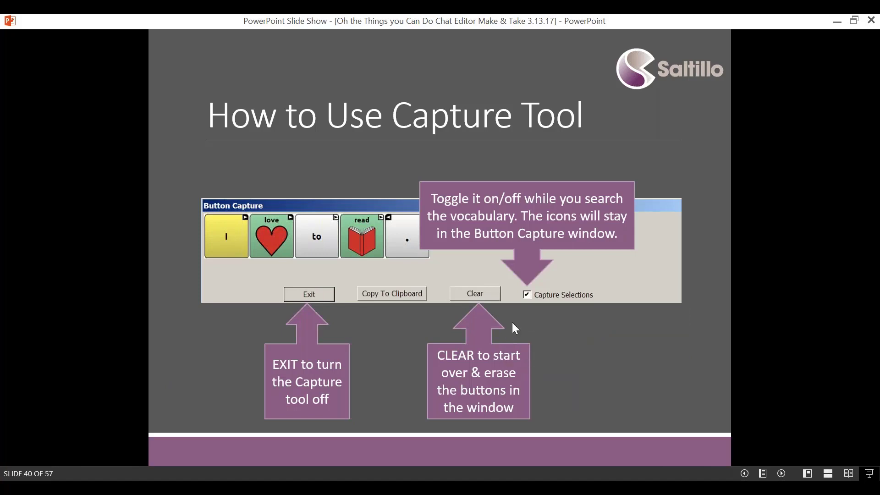
left_click(855, 21)
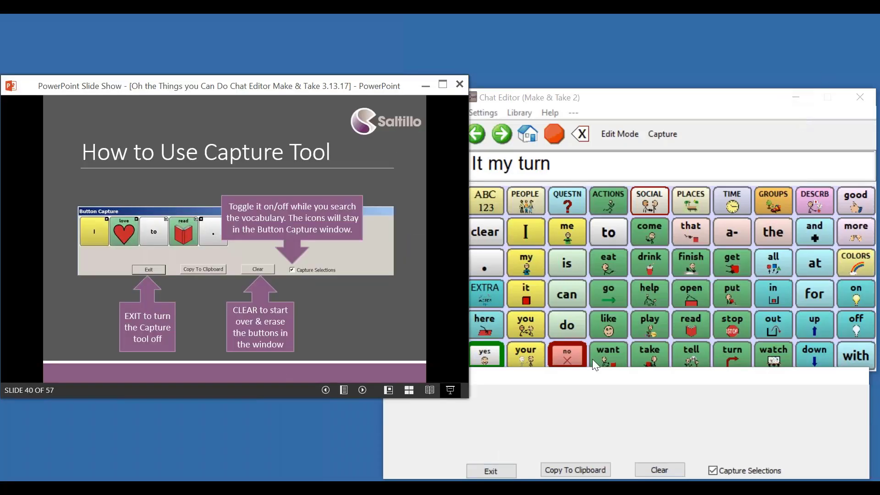
Exit and restart the Capture tool in Chat Editor, and move its window down to uncover the vocabulary buttons
left_click(499, 467)
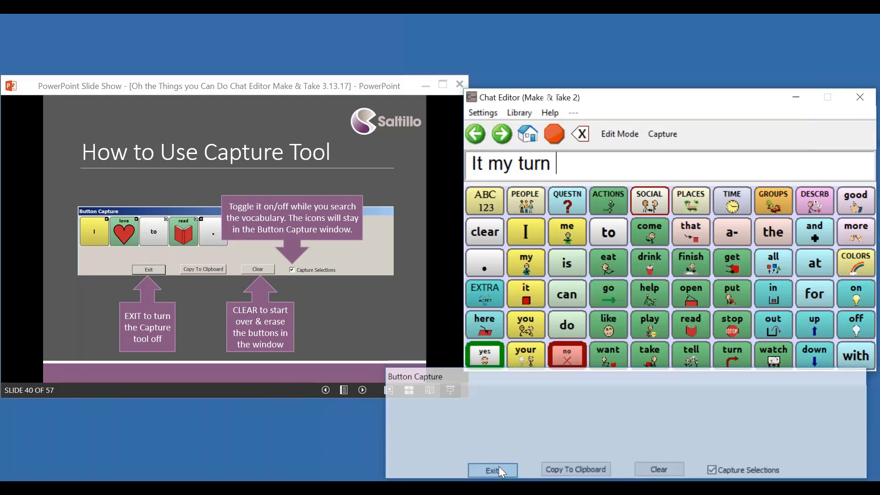
left_click(661, 145)
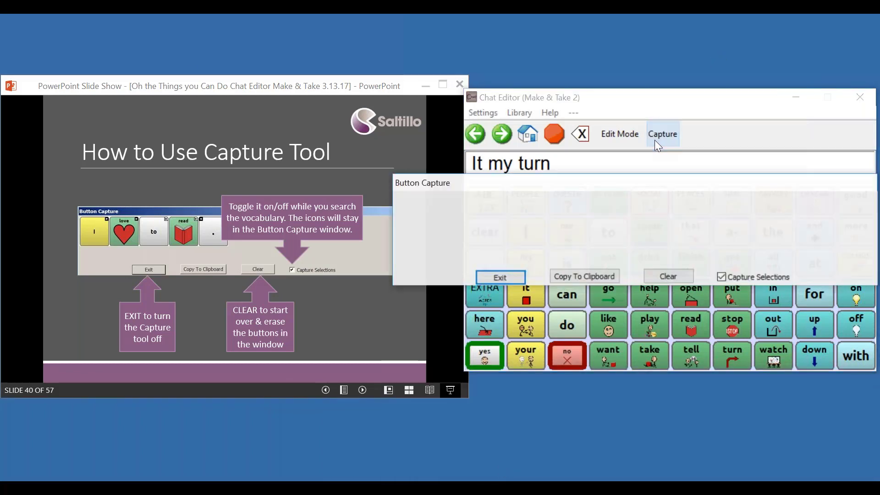
left_click_drag(637, 186, 627, 335)
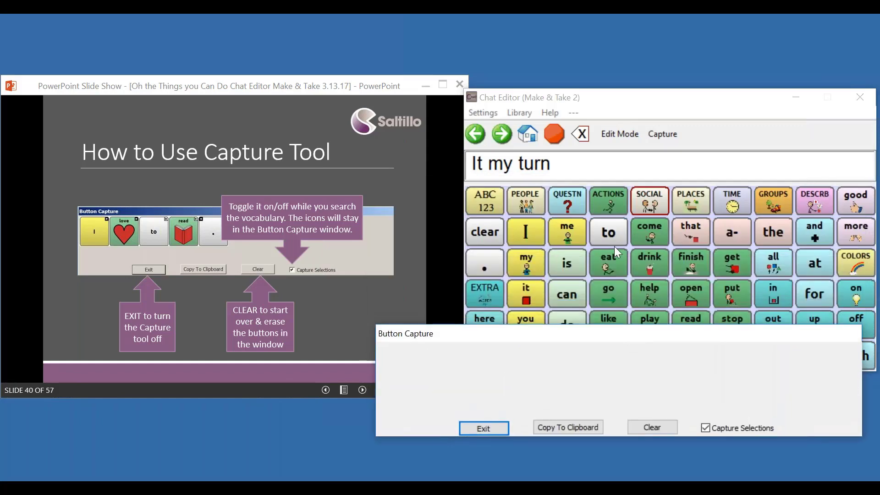
Capture the button sequence "you", "can", "do", "it" and copy it to the clipboard
left_click(535, 316)
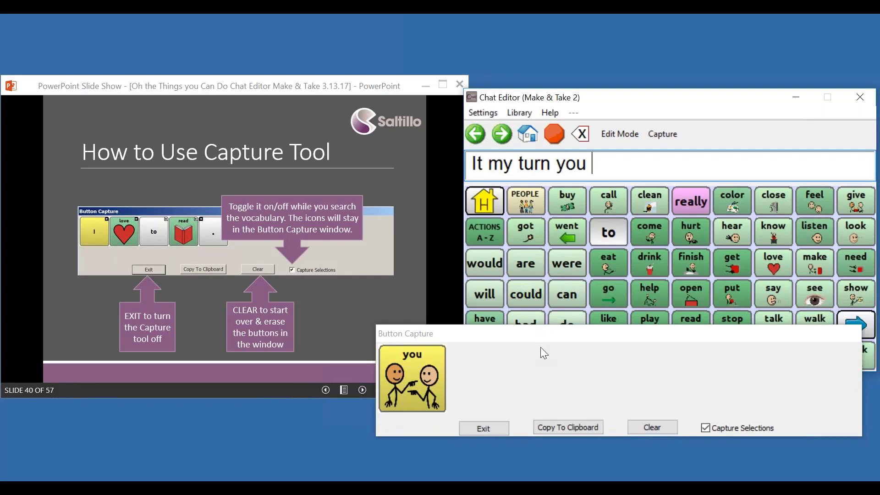
left_click(565, 294)
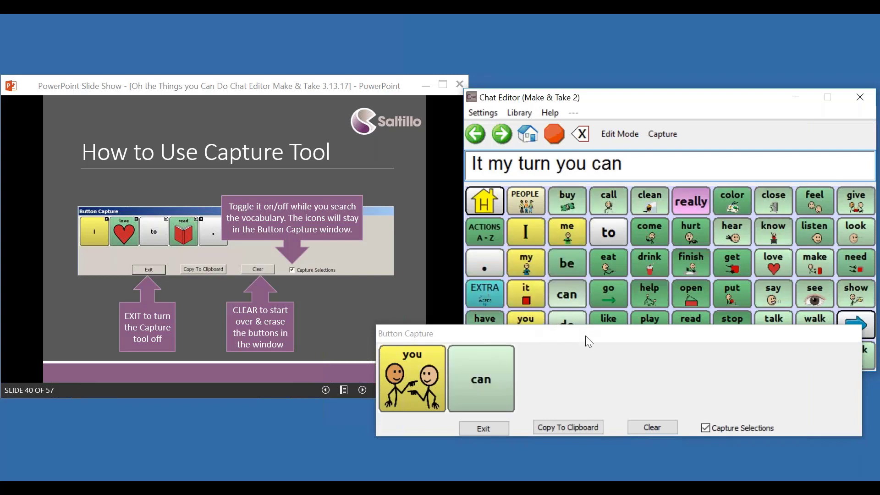
left_click_drag(587, 339, 586, 350)
left_click(576, 326)
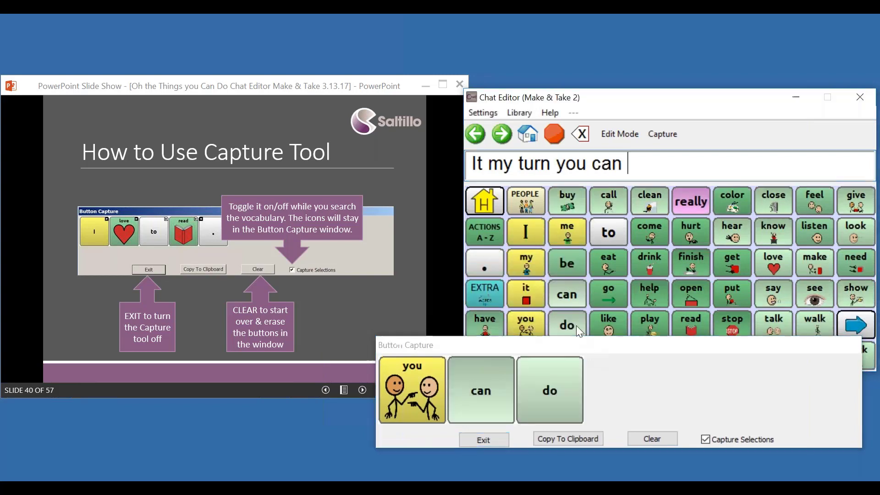
left_click(528, 295)
left_click(571, 440)
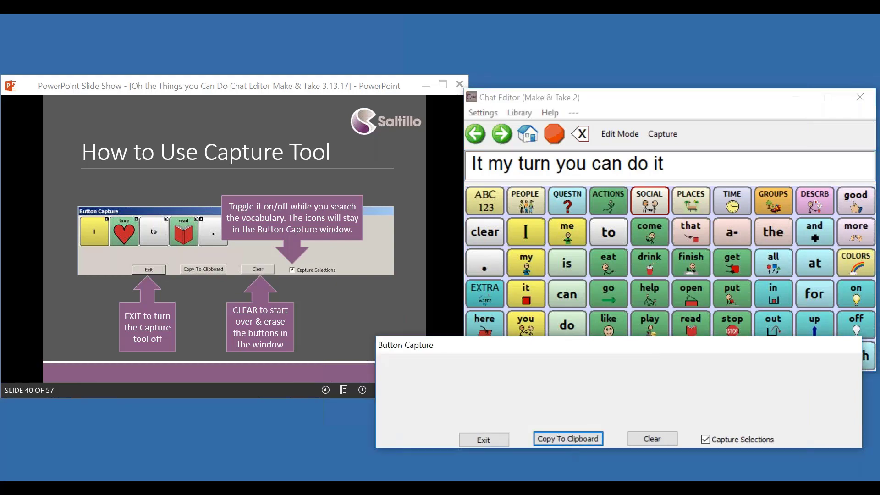
Switch to the new Word document, paste the "you can do it" button sequence, and minimize Word
mouse_move(414, 470)
left_click(565, 453)
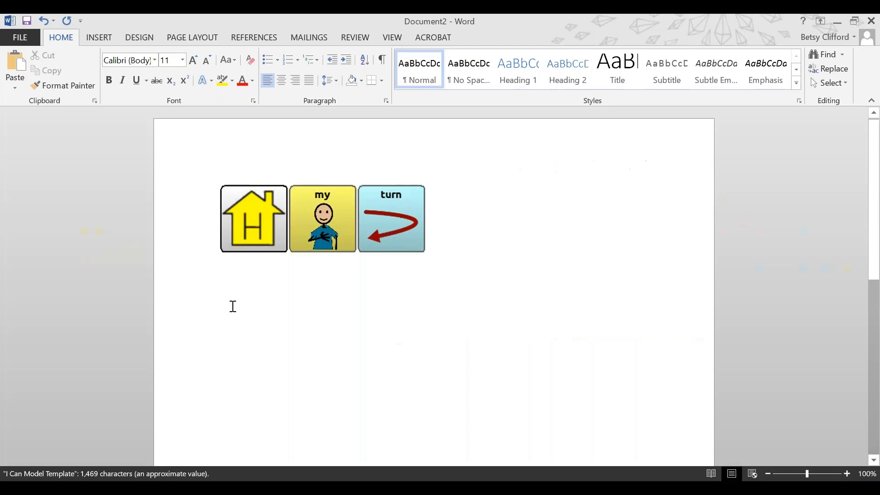
right_click(232, 305)
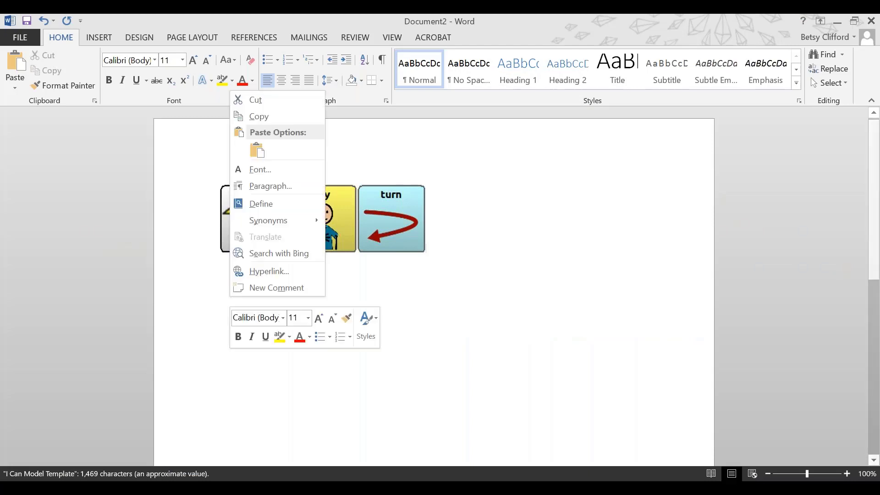
left_click(258, 150)
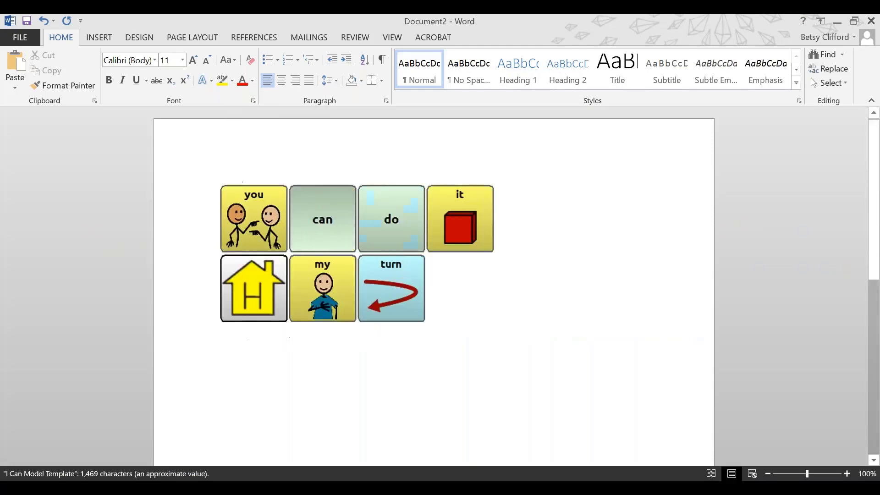
left_click(837, 21)
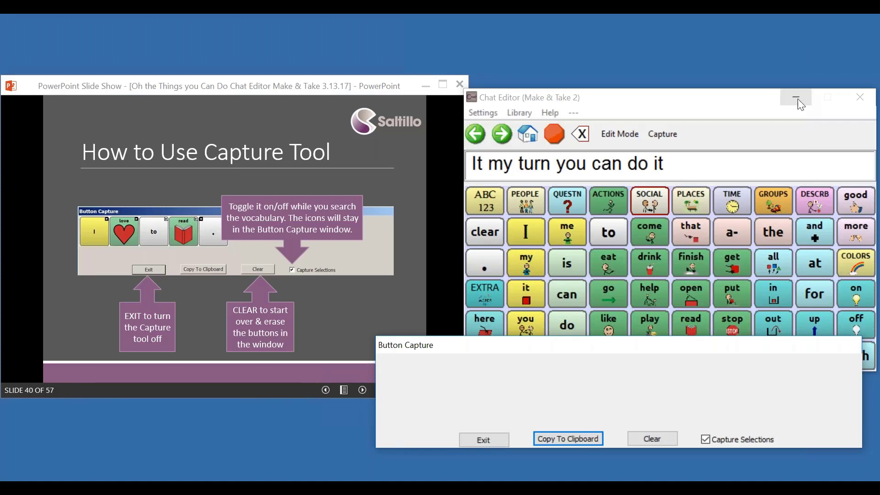
Capture the "can" and "eat" buttons and clear the Button Capture window
left_click(579, 291)
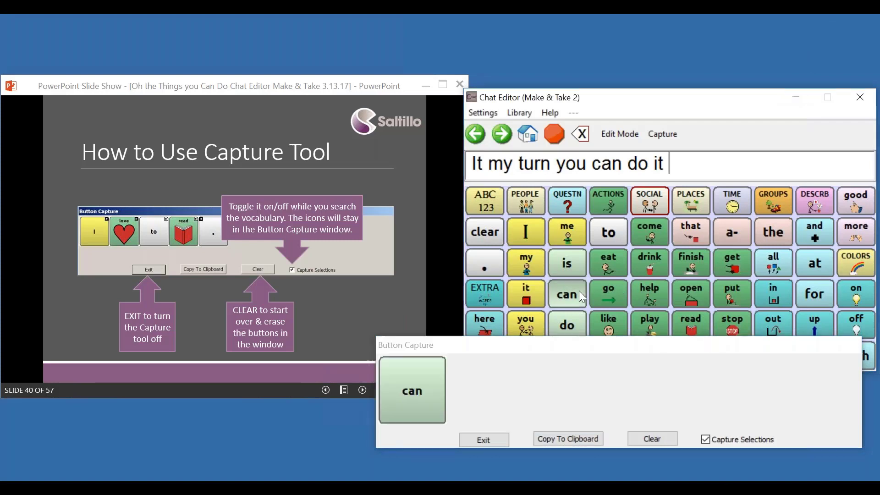
left_click(604, 266)
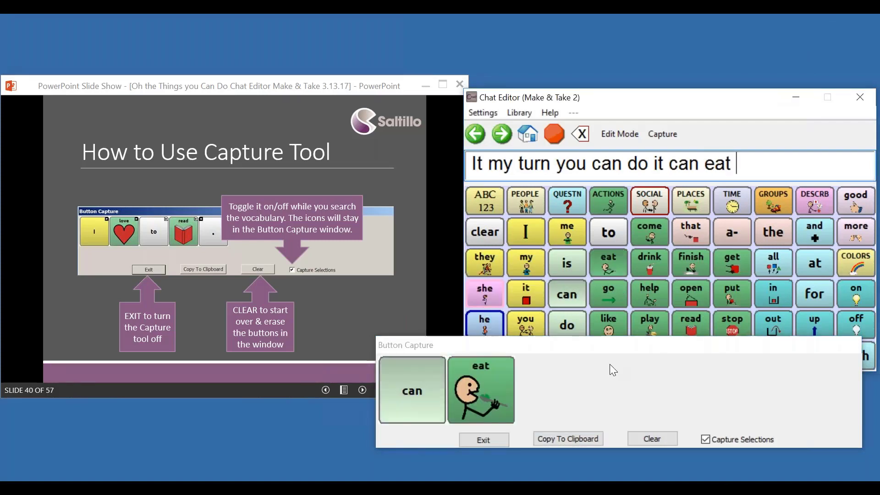
left_click(660, 437)
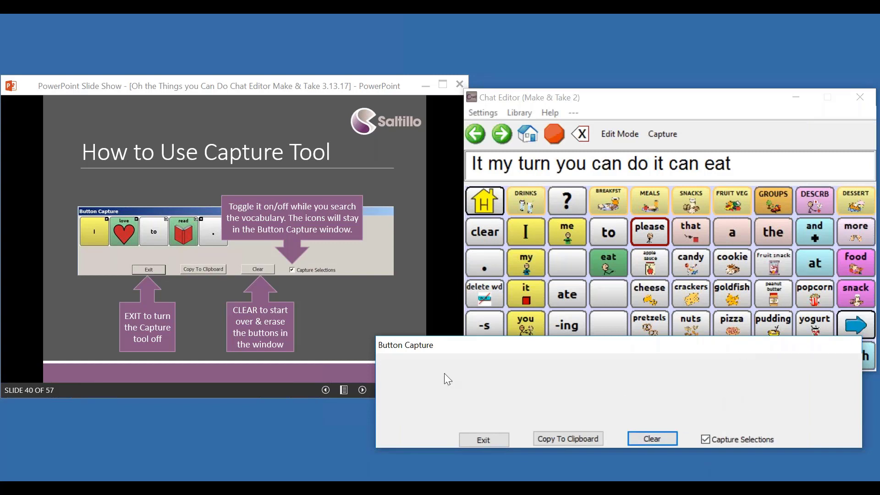
Turn off Capture Selections and navigate through the home page to the COLORS page
left_click(706, 439)
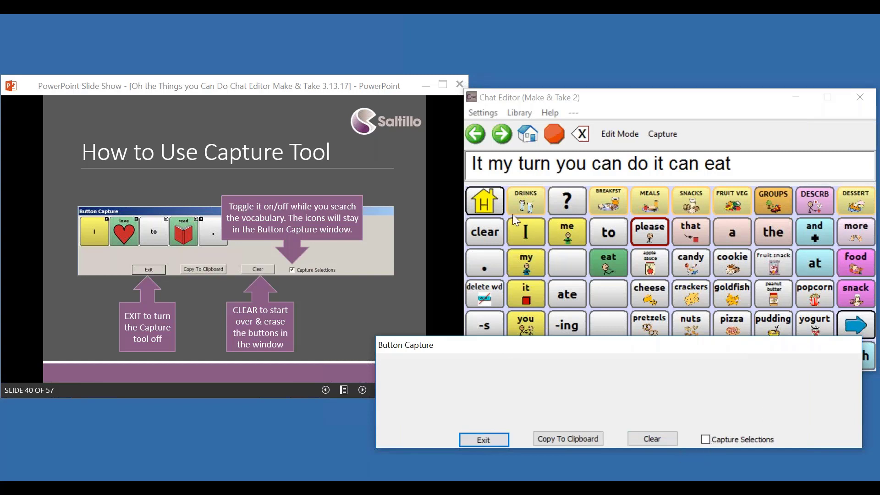
left_click(492, 200)
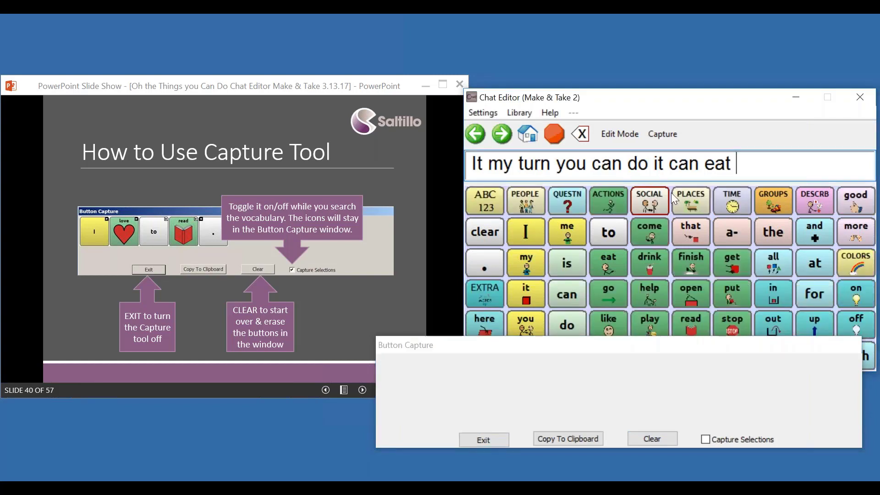
left_click(849, 263)
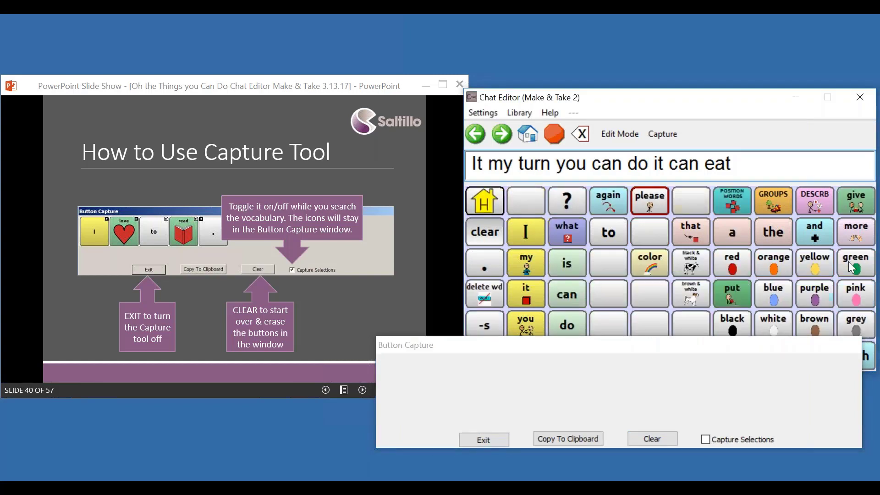
Turn Capture Selections back on, move the Button Capture window lower, and capture the "pink" button
left_click(706, 439)
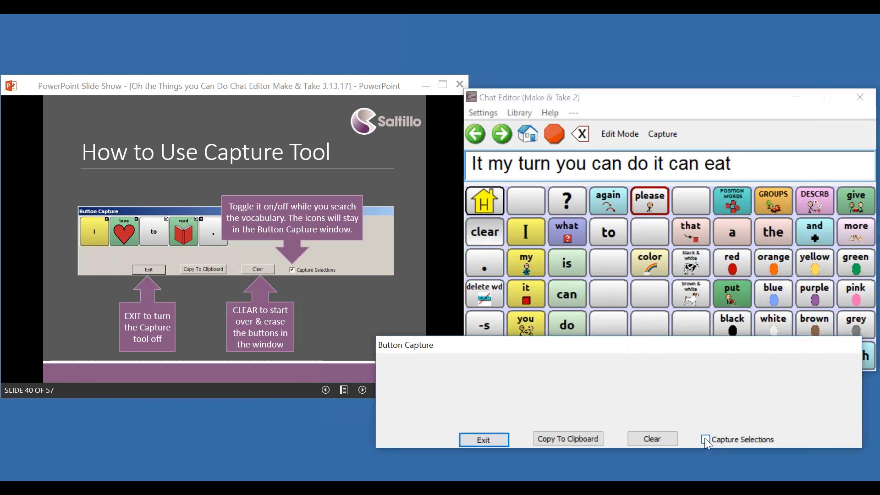
left_click(706, 439)
left_click_drag(691, 351, 681, 380)
left_click(845, 303)
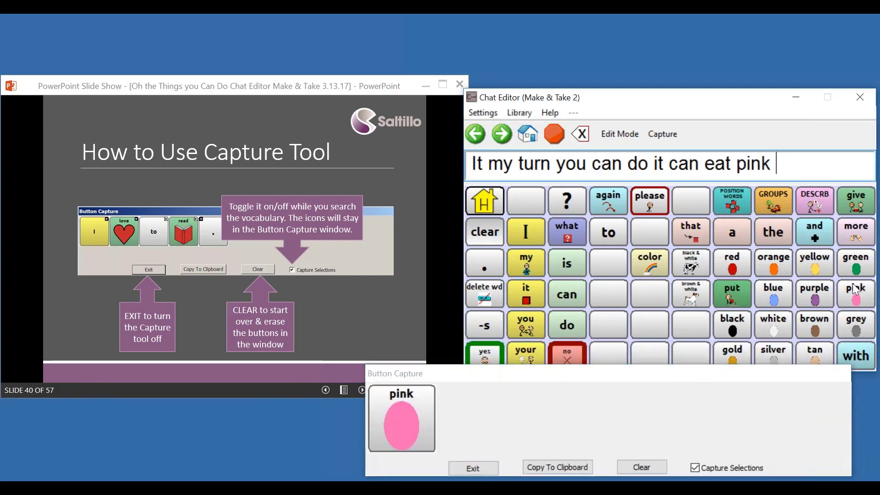
Capture the yellow, orange, red, green, purple, grey, white and gold buttons from the colors page
left_click(809, 265)
left_click(786, 273)
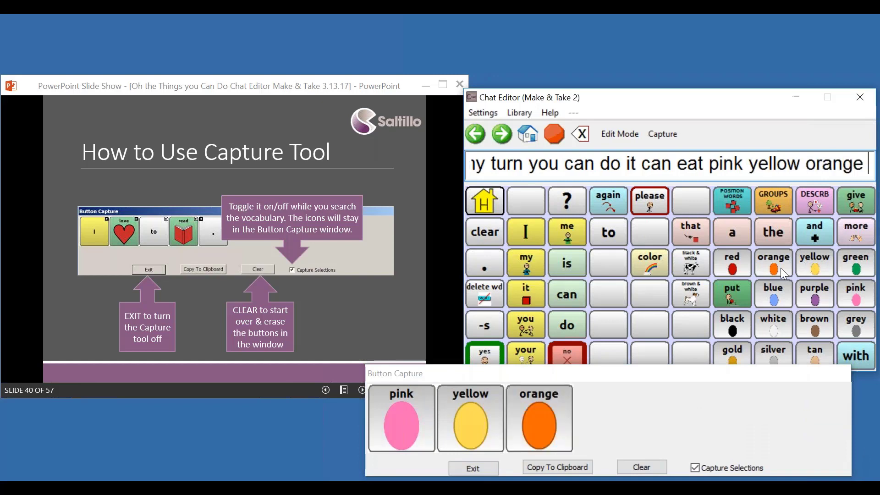
left_click(746, 271)
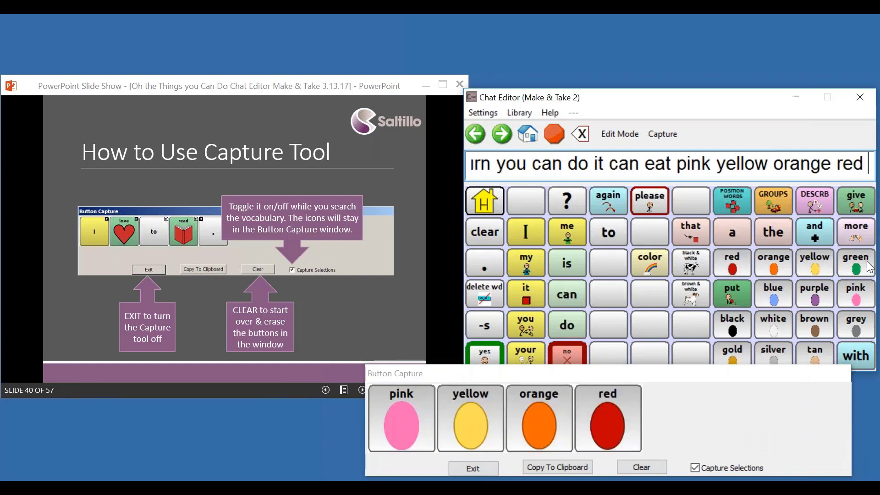
left_click(864, 268)
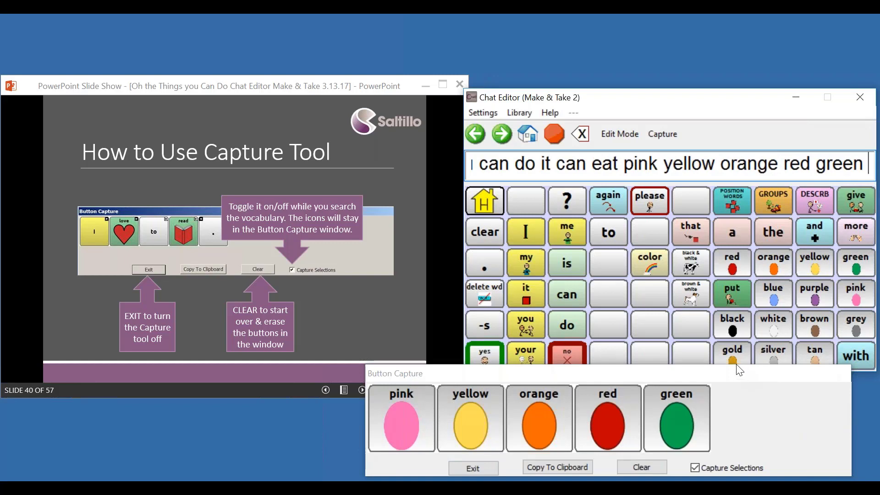
left_click(814, 299)
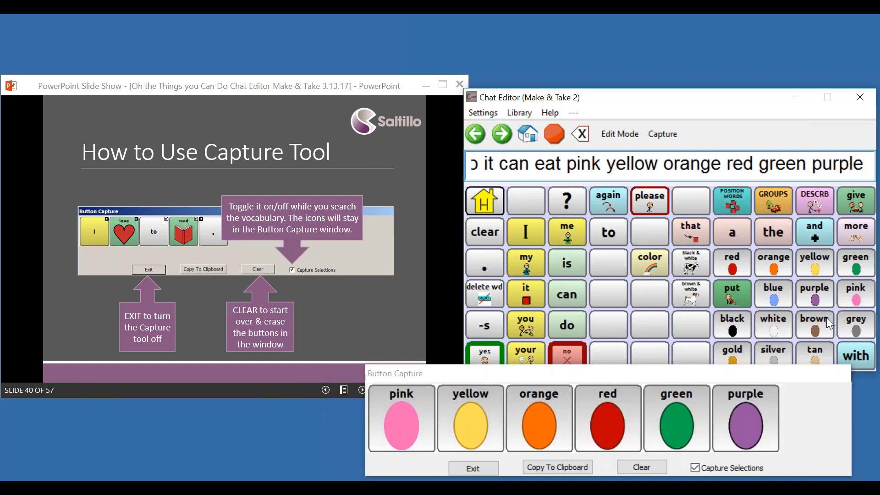
left_click(856, 325)
left_click(791, 331)
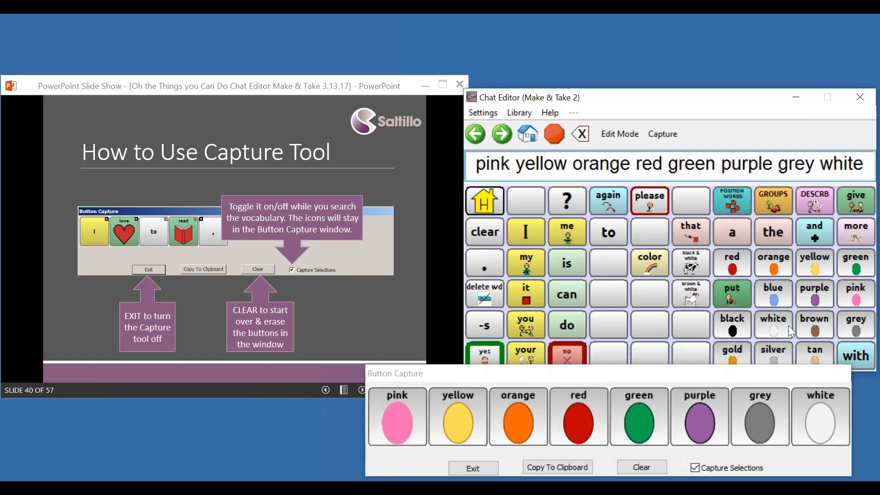
left_click(740, 353)
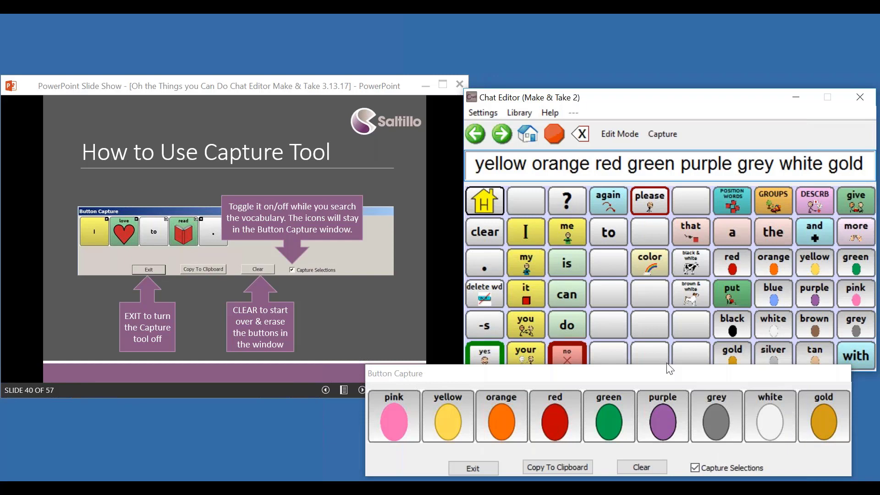
Switch to the PowerPoint slide show, maximize it, and advance to slide 41
left_click(433, 275)
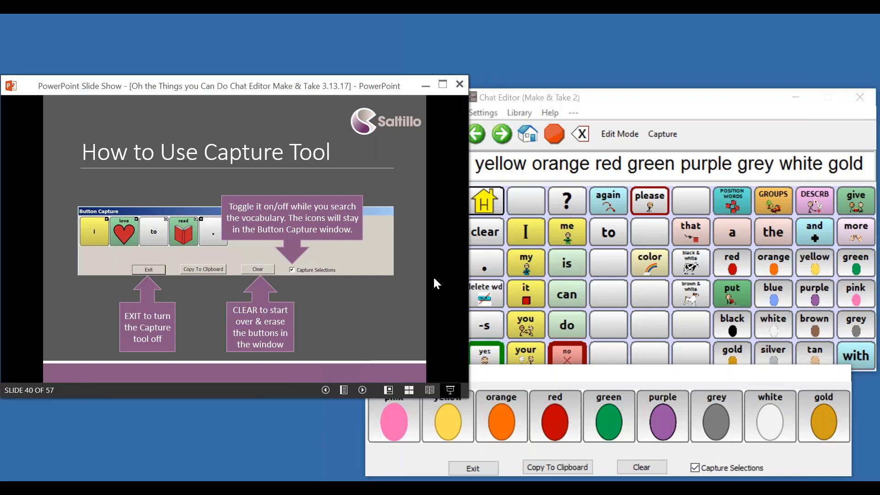
left_click(443, 84)
left_click(585, 344)
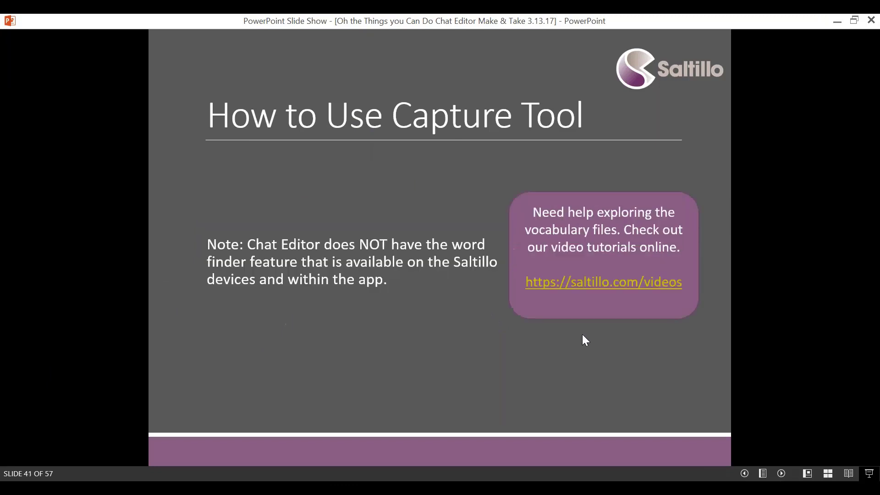
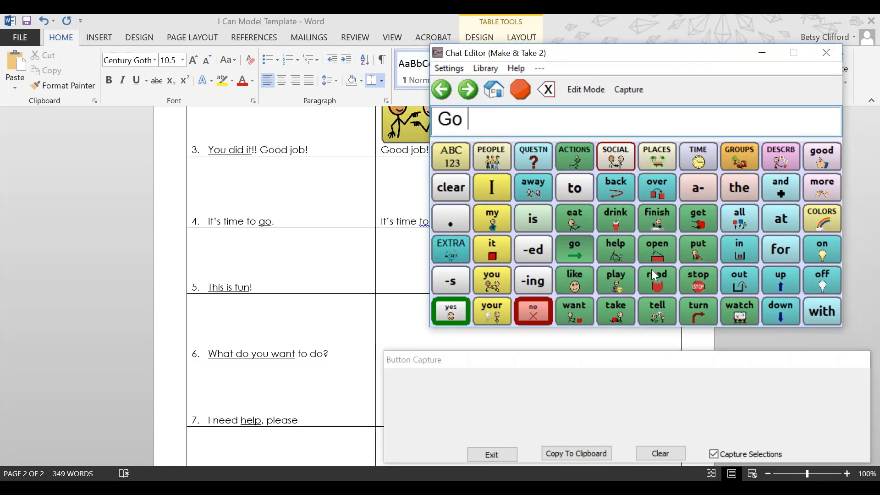
Clear "Go" from the message area and capture the DESCRB, fun, QUESTN and ! buttons
left_click(552, 92)
left_click(781, 153)
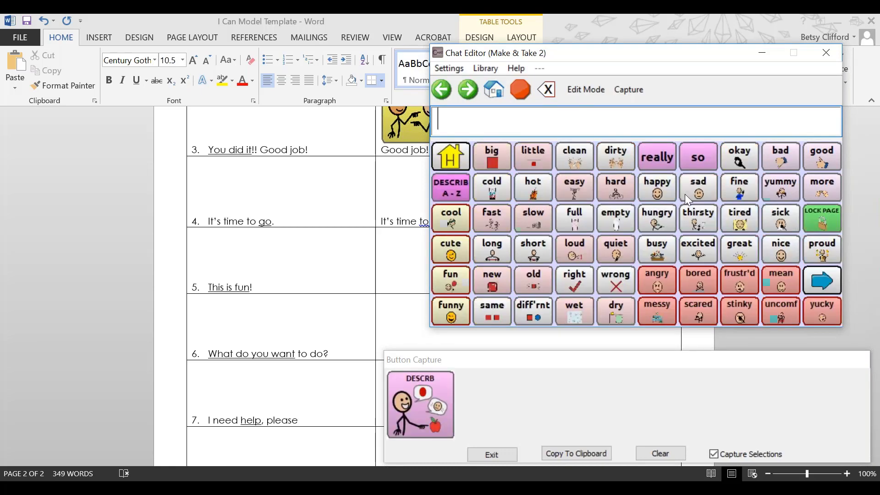
left_click(459, 282)
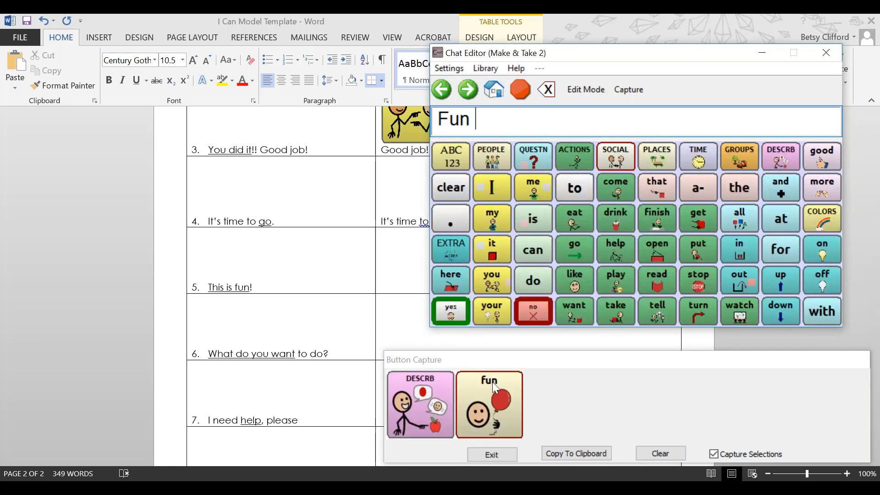
left_click(531, 155)
left_click(569, 157)
left_click(596, 454)
In the Word table, copy the row 5 phrase "This is fun!" into the adjacent cell
left_click(306, 271)
left_click(384, 285)
left_click_drag(210, 287, 254, 283)
right_click(241, 290)
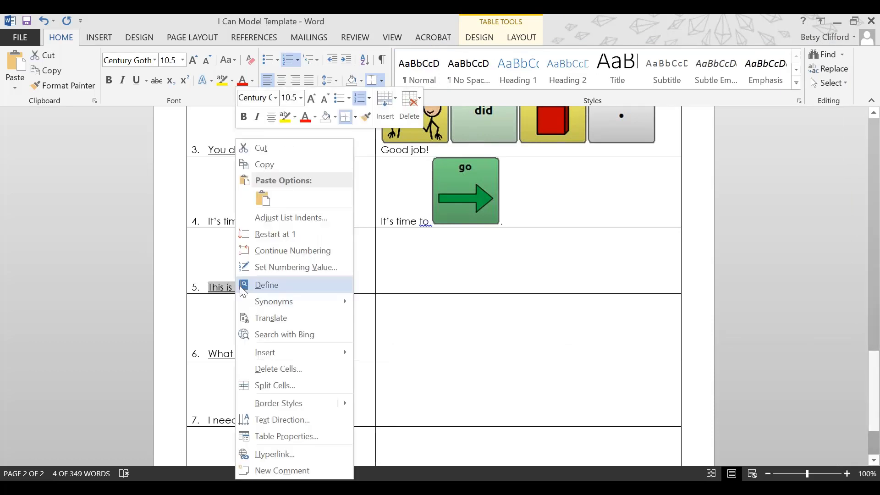
left_click(287, 165)
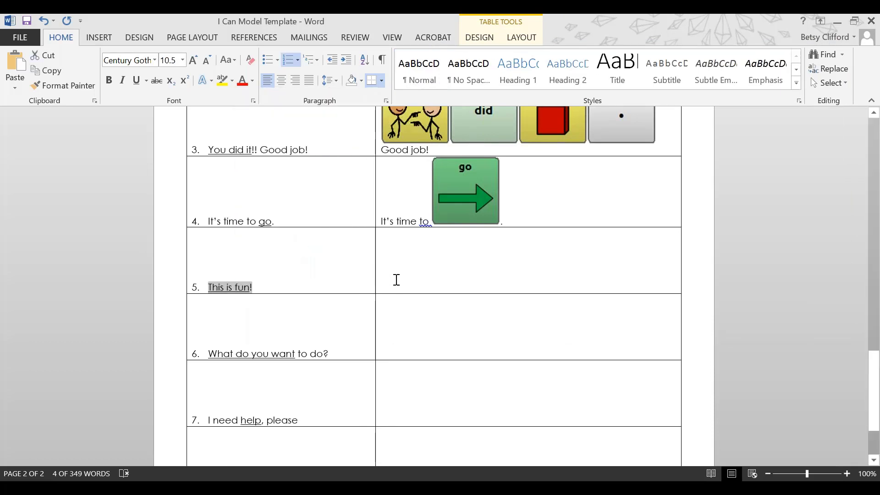
left_click(396, 282)
right_click(395, 280)
left_click(411, 262)
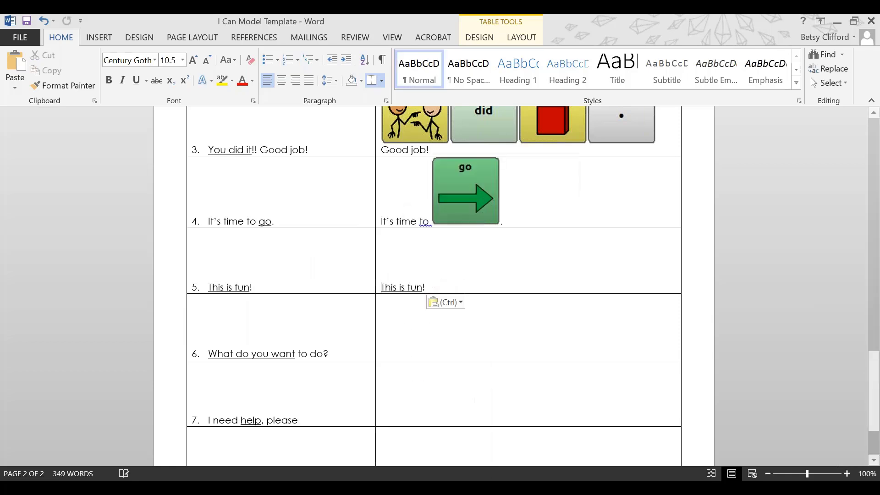
Copy the captured "fun!" button sequence from Chat Editor and paste it over the word "fun" in row 5's second column in Word
key("alt+Tab")
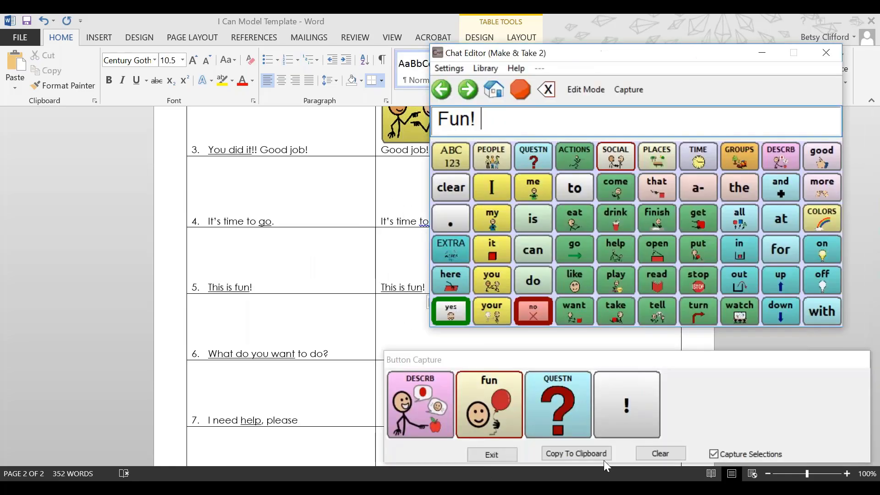
left_click(591, 452)
left_click(402, 263)
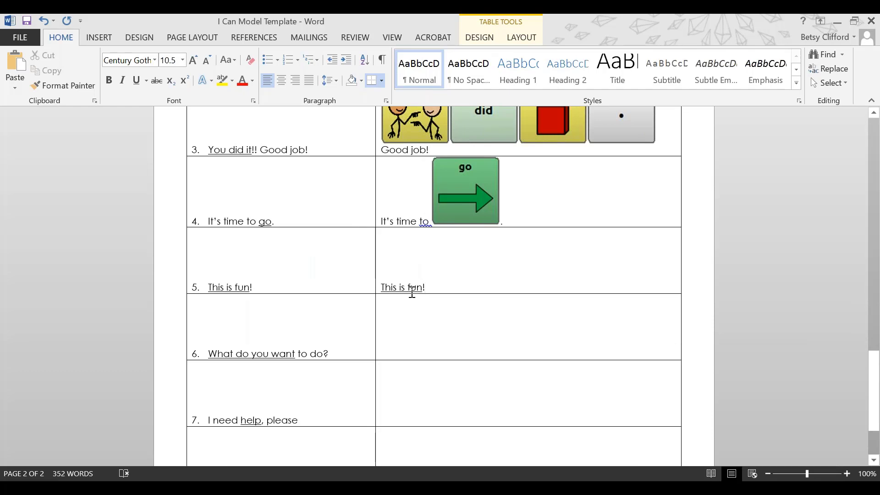
left_click_drag(407, 289, 422, 290)
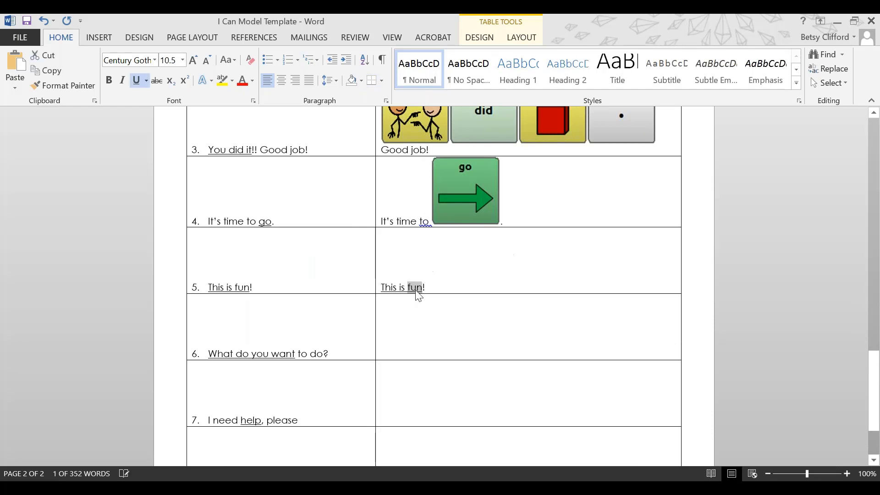
right_click(418, 295)
left_click(444, 78)
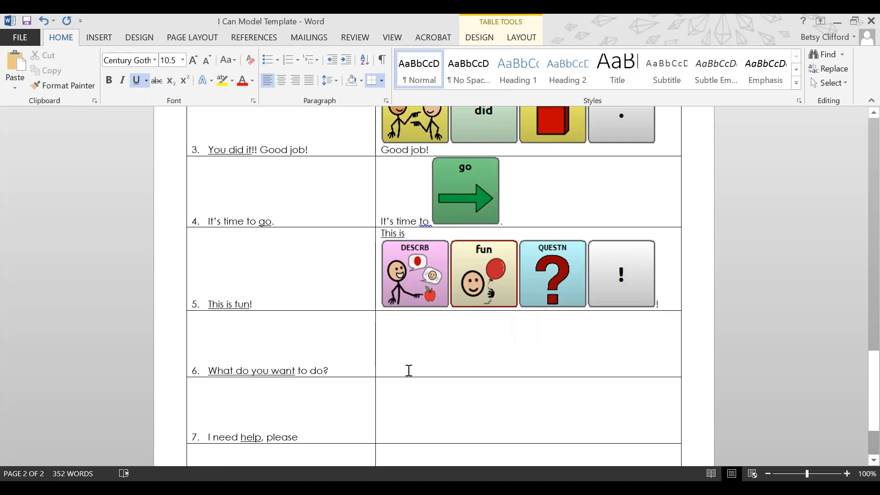
Try to copy "What do you want to do?" into row 6's second column, and delete the pasted button picture
left_click(412, 362)
left_click(209, 370)
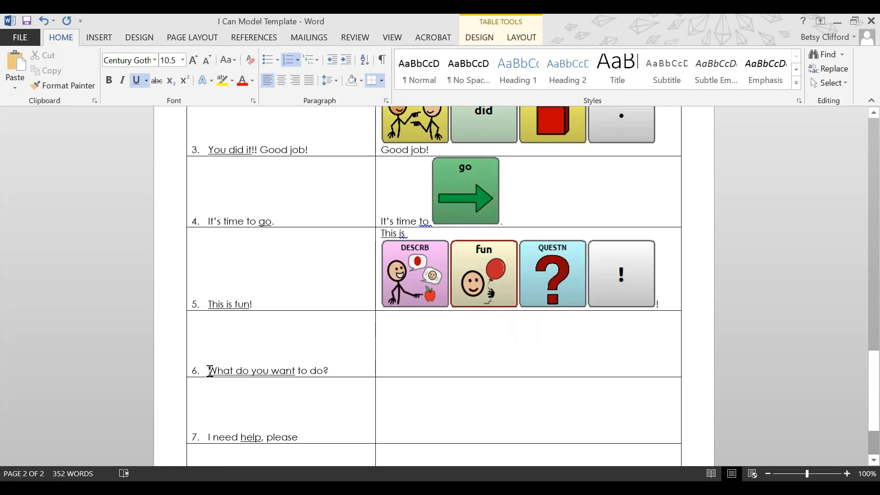
left_click_drag(210, 370, 343, 370)
right_click(314, 372)
left_click(458, 367)
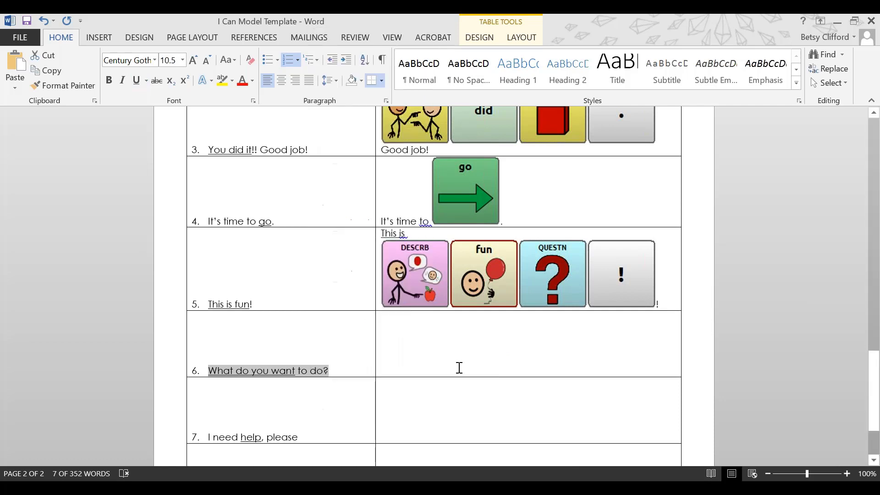
right_click(438, 369)
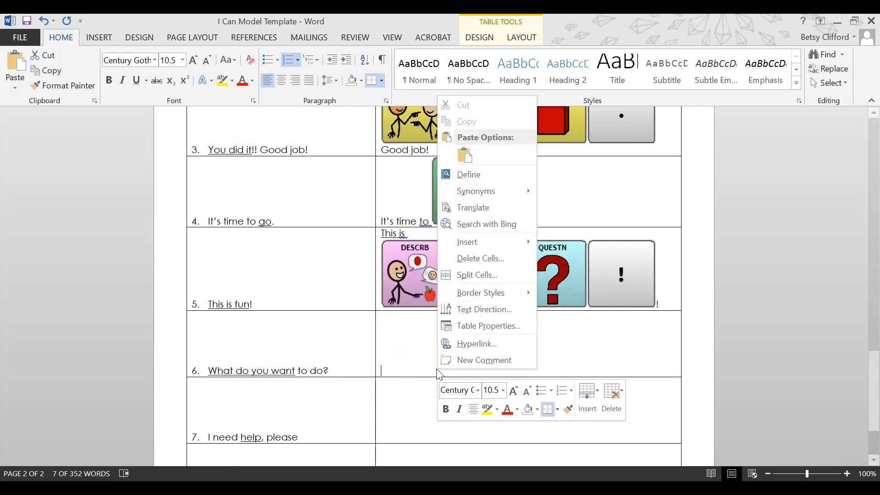
left_click(469, 156)
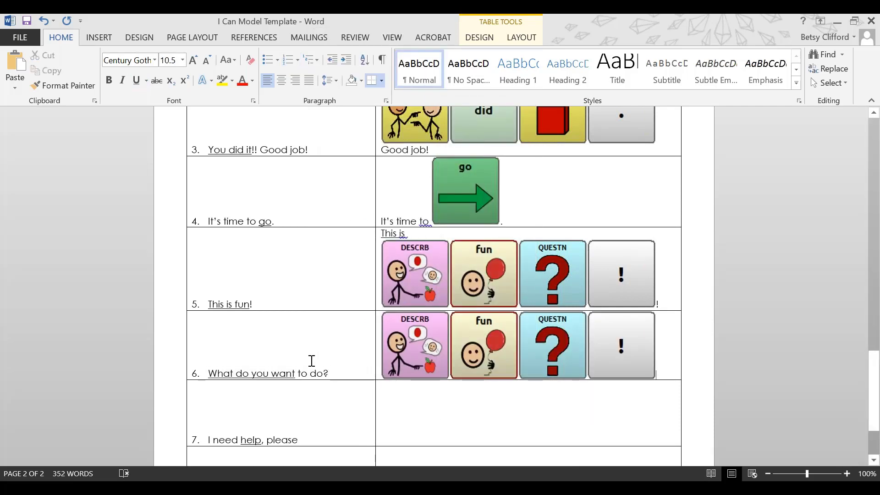
left_click(531, 360)
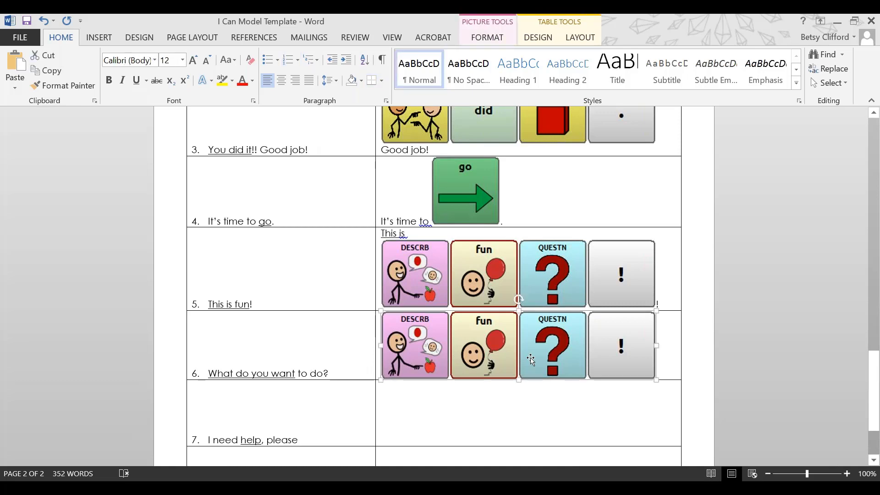
key("Delete")
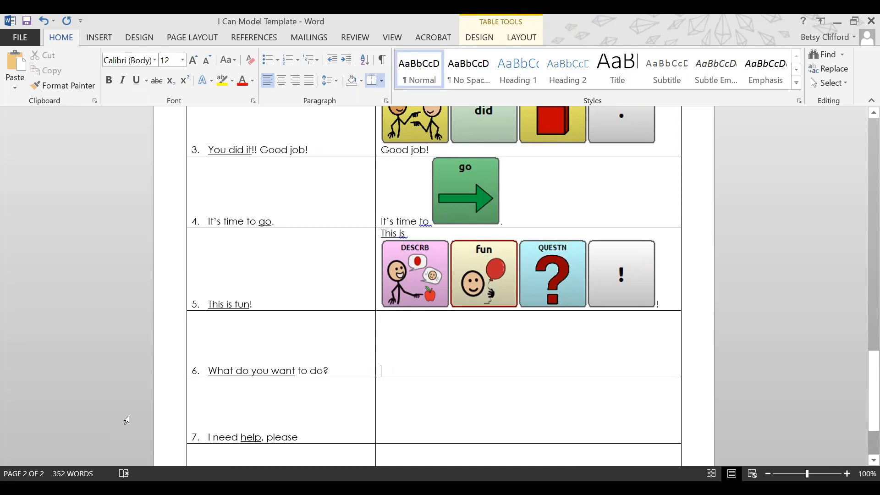
Copy the row 6 phrase "What do you want to do?" into the adjacent cell, keeping its source formatting
left_click_drag(209, 370, 327, 371)
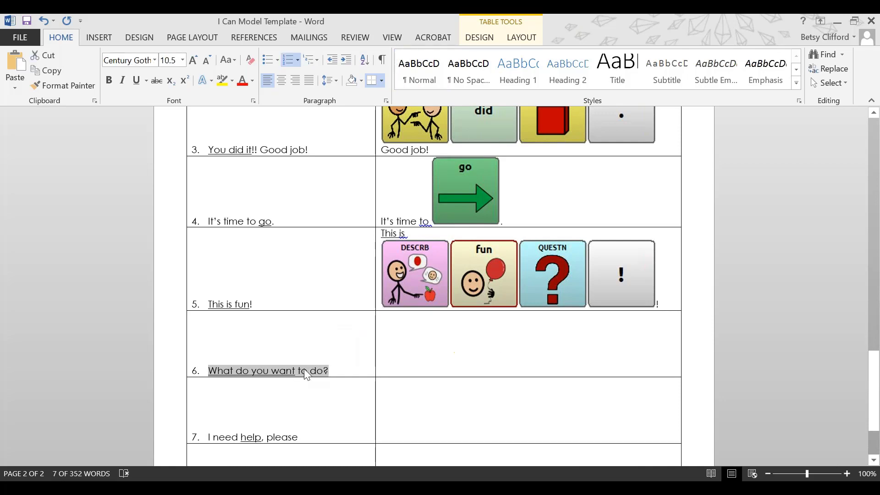
right_click(307, 375)
left_click(333, 55)
left_click(402, 363)
right_click(402, 362)
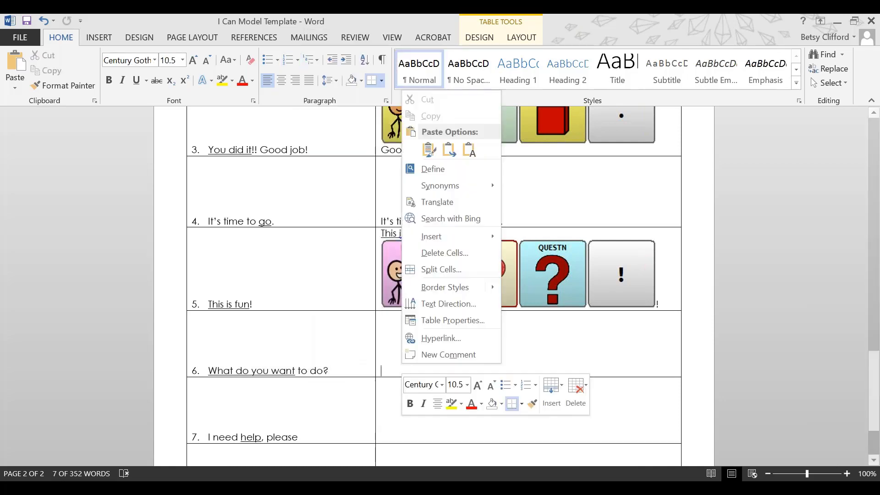
left_click(427, 150)
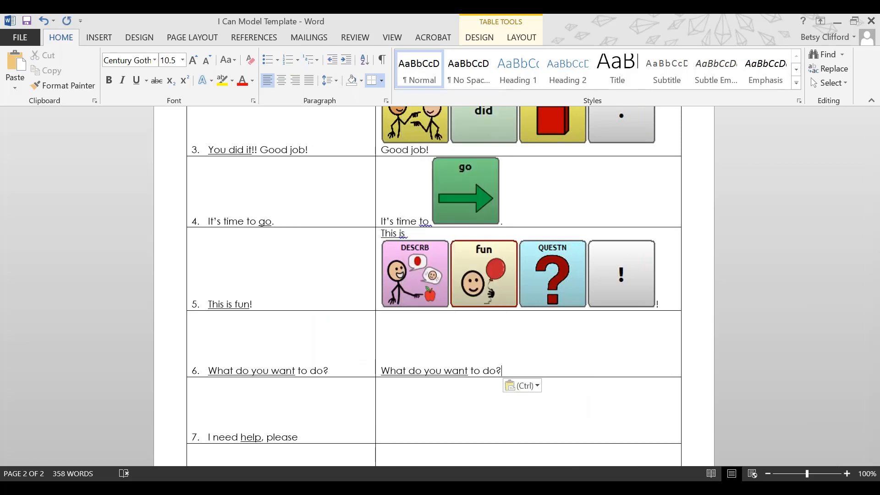
Switch to Chat Editor, capture the QUESTN, what, do, you and want buttons, and copy the sequence to the clipboard
key("alt+Tab")
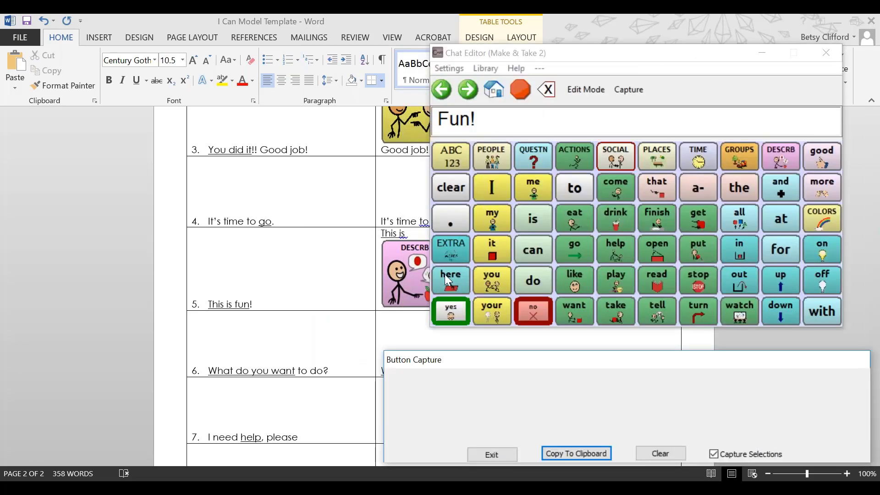
left_click(535, 158)
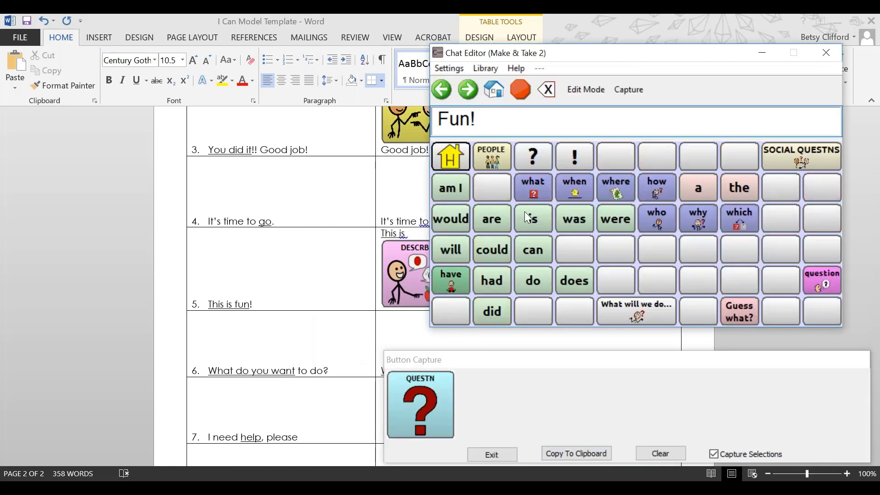
left_click(548, 188)
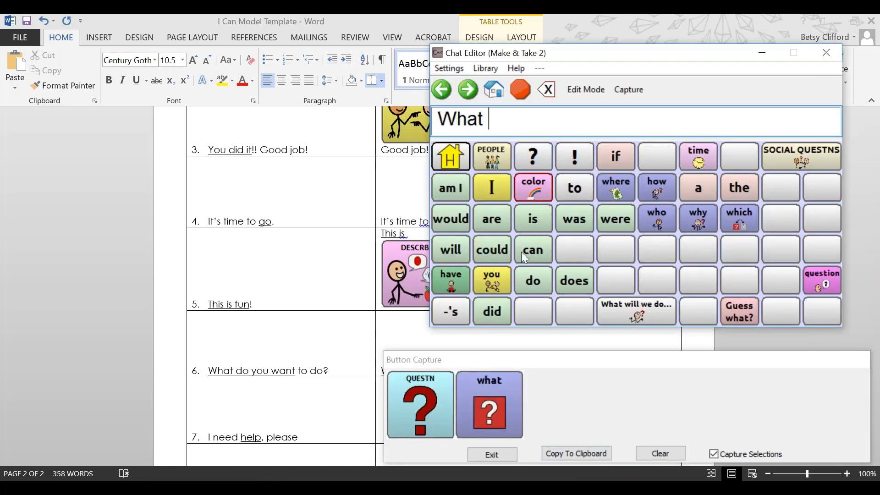
left_click(532, 282)
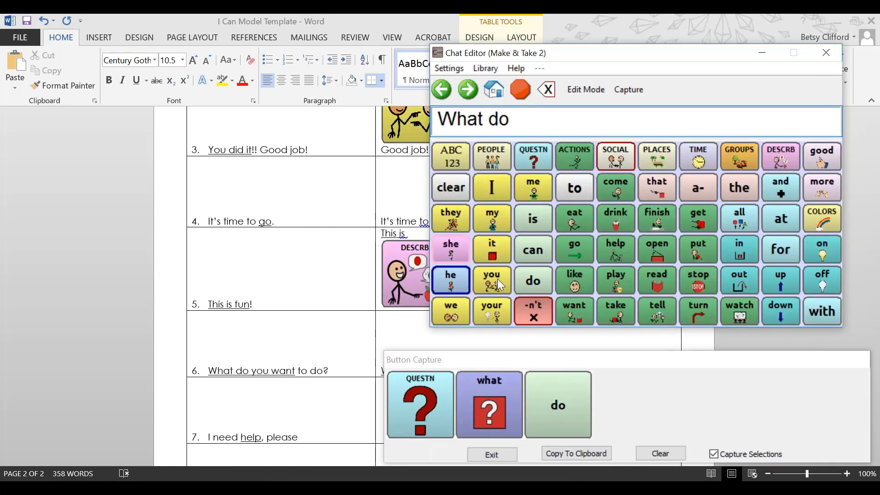
left_click(497, 279)
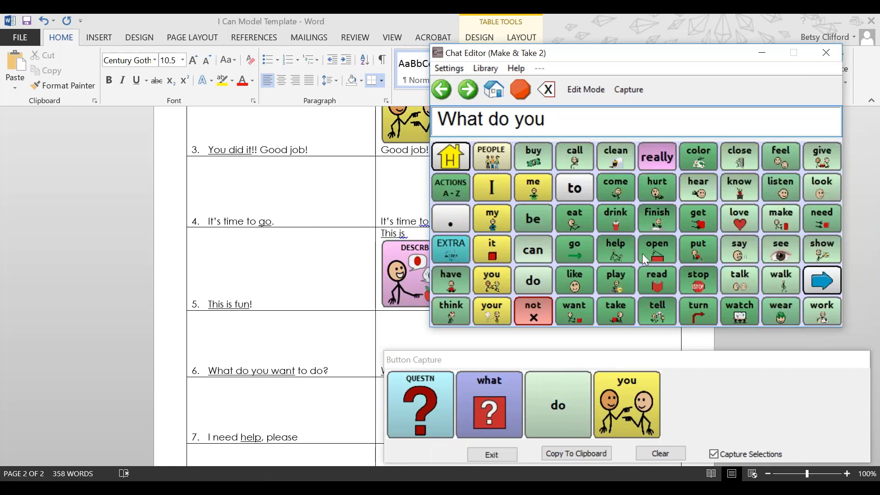
left_click(574, 311)
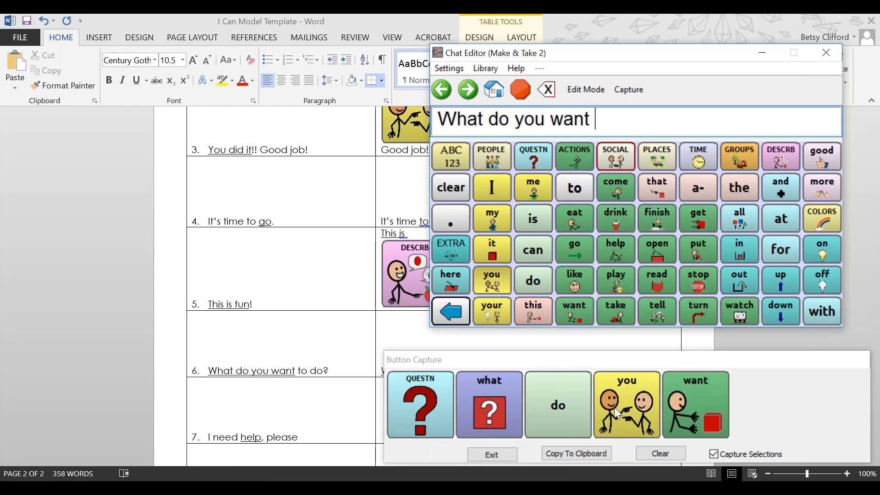
left_click(573, 452)
Switch to Word and paste the captured button sequence over "What do you want" in row 6's second column
key("alt+Tab")
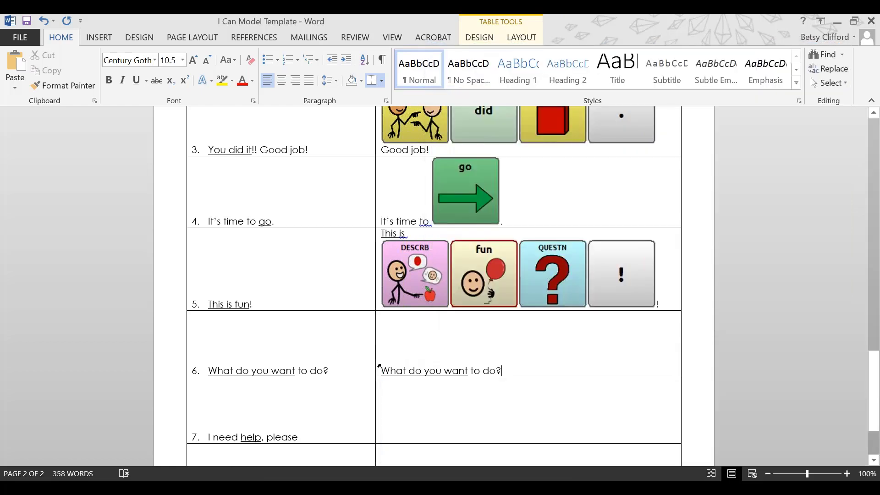
triple_click(383, 370)
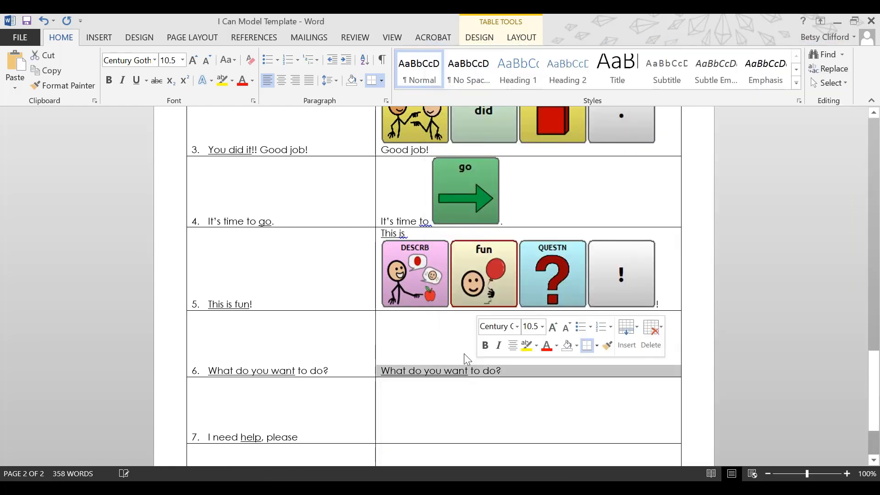
left_click(466, 370)
left_click_drag(464, 369, 382, 370)
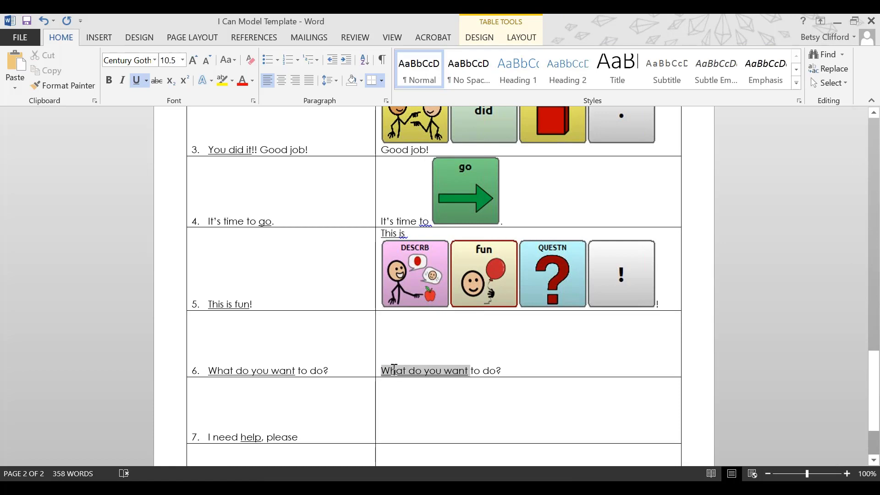
right_click(398, 372)
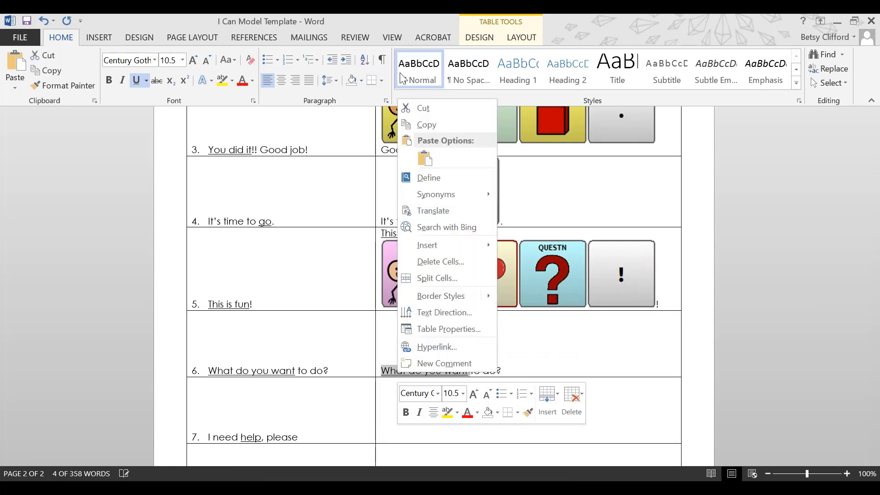
left_click(425, 158)
Copy the row 7 phrase "I need help, please" into the adjacent cell, keeping its source formatting
left_click(268, 409)
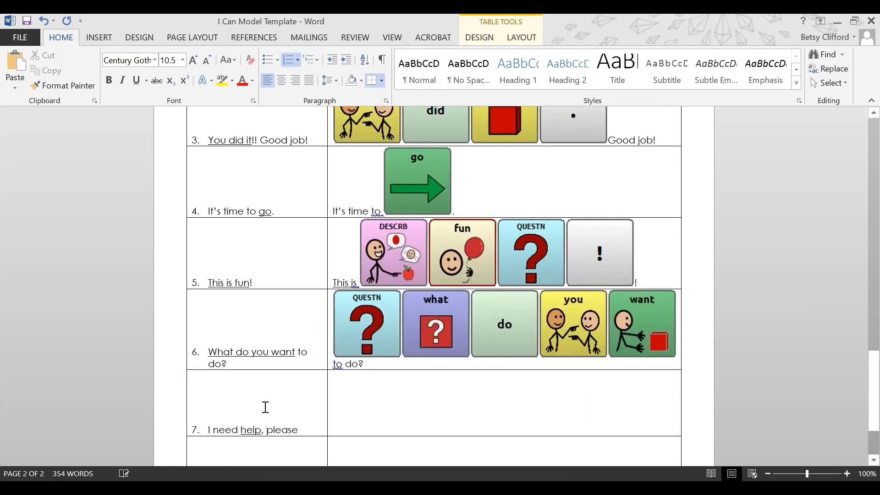
scroll(252, 393, "down", 2)
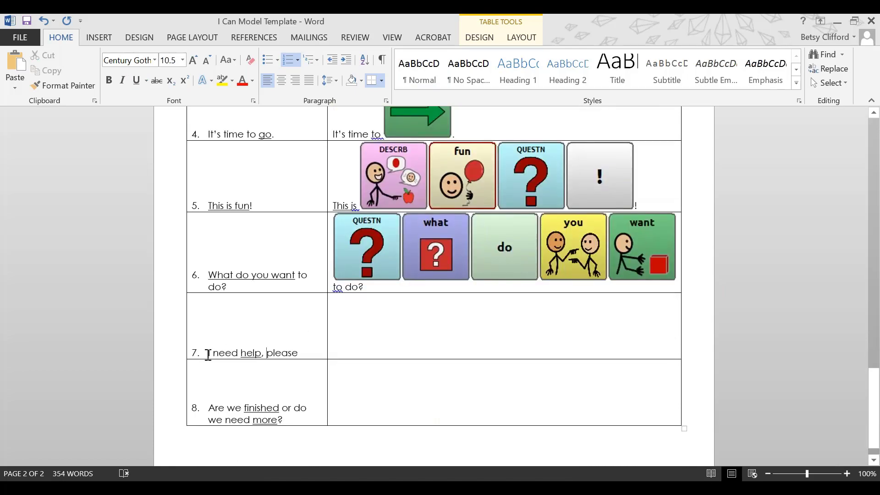
left_click_drag(208, 354, 306, 353)
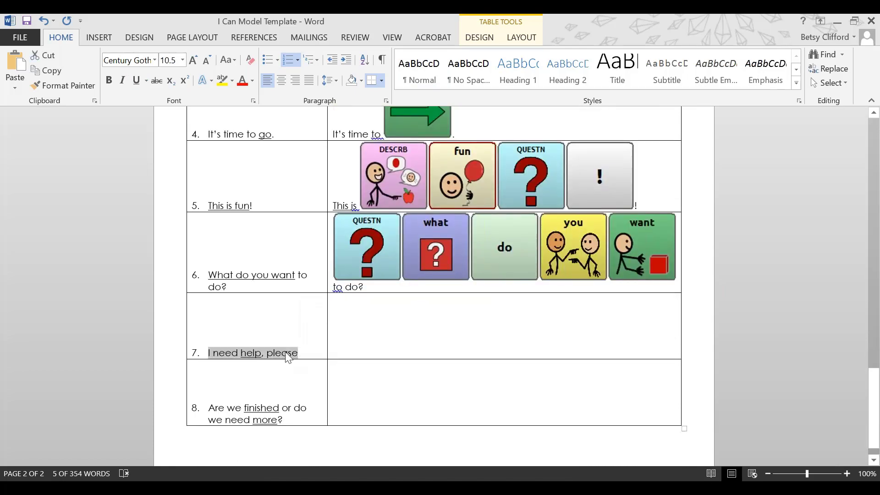
right_click(287, 355)
left_click(314, 165)
left_click(366, 351)
right_click(366, 350)
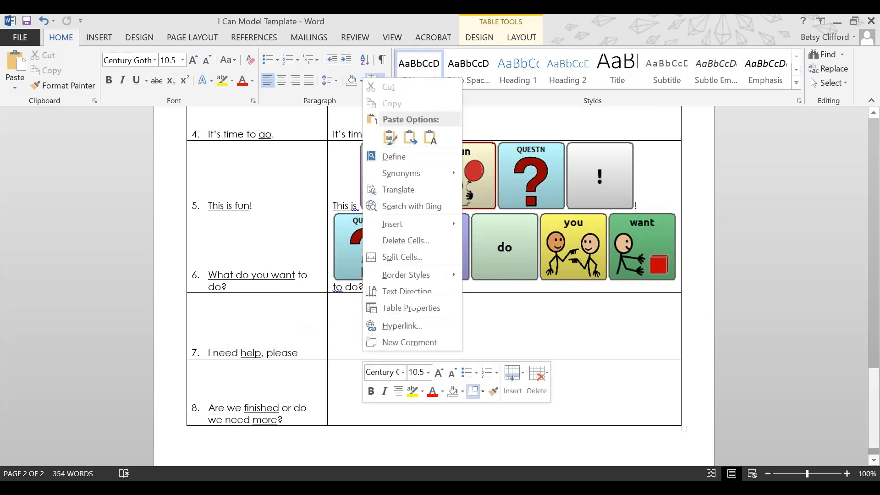
left_click(390, 139)
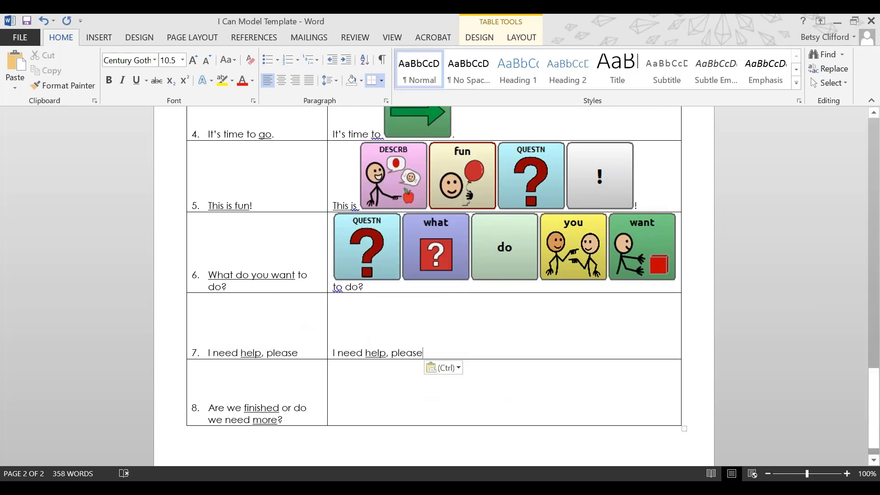
Switch to Chat Editor, capture the help button, and copy it to the clipboard
key("alt+Tab")
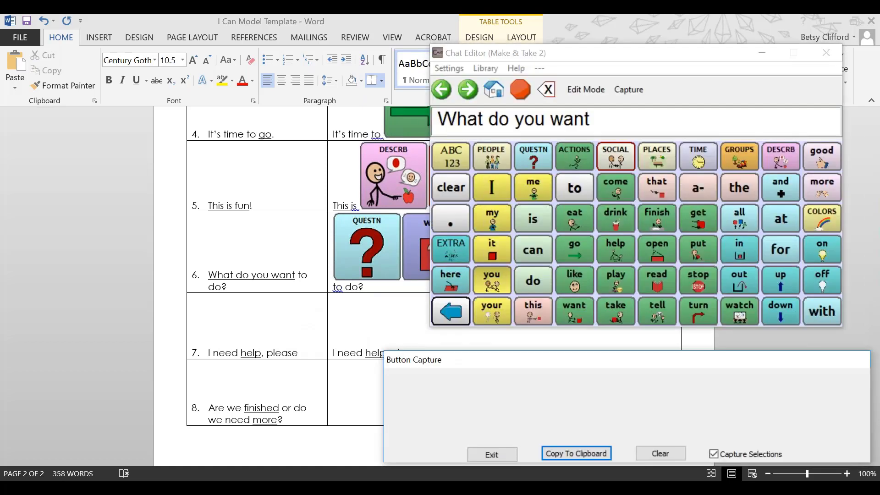
left_click(622, 255)
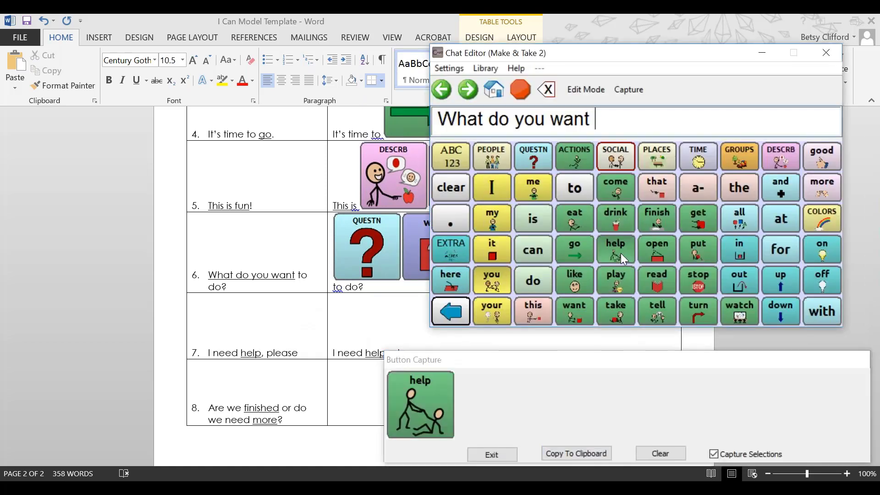
left_click(589, 455)
Return to Word and replace the word "help" in row 7's second column with the copied button picture
left_click(361, 323)
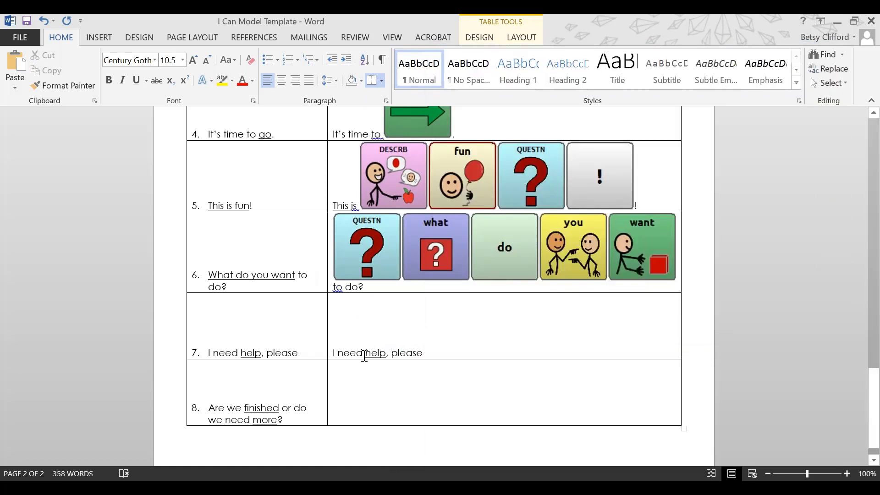
double_click(366, 353)
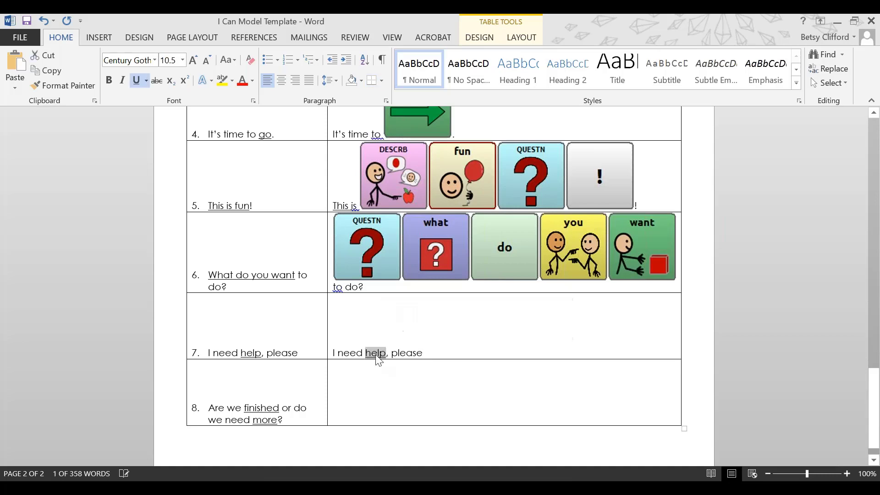
right_click(377, 355)
left_click(404, 141)
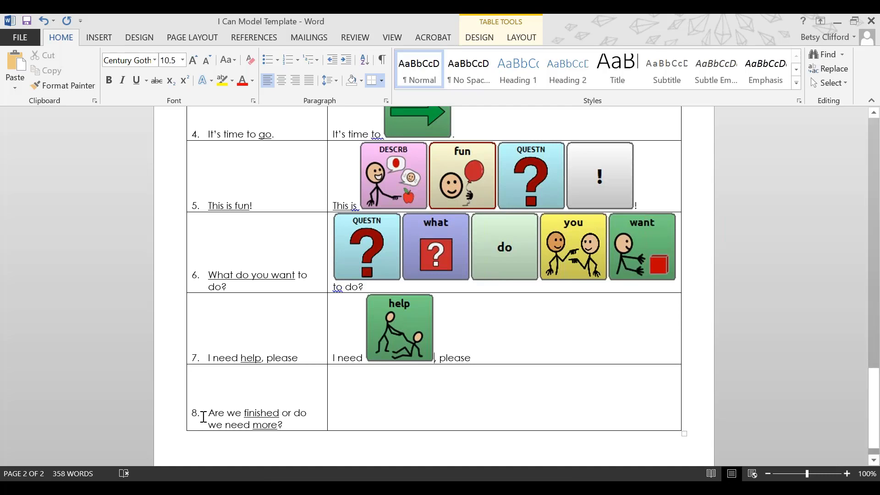
Copy the row 8 phrase "Are we finished or do we need more?" into the adjacent cell, keeping its source formatting
left_click_drag(209, 413, 289, 425)
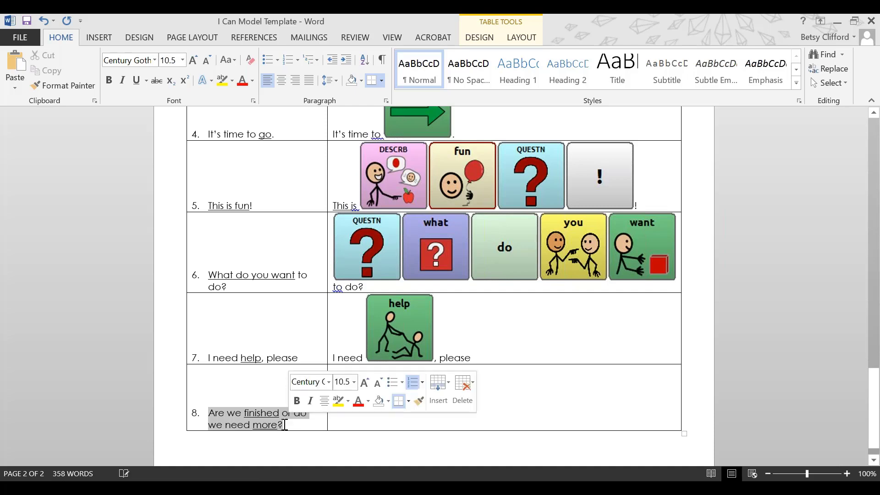
right_click(256, 419)
key("Escape")
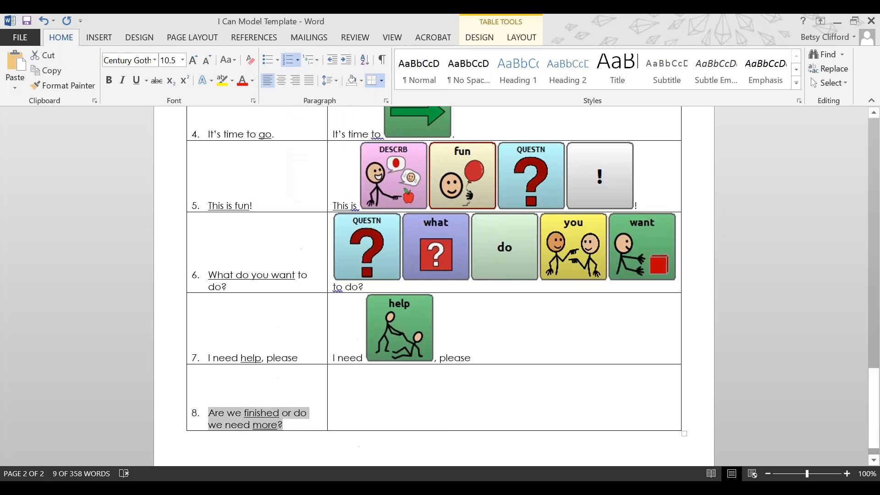
left_click(357, 422)
right_click(346, 422)
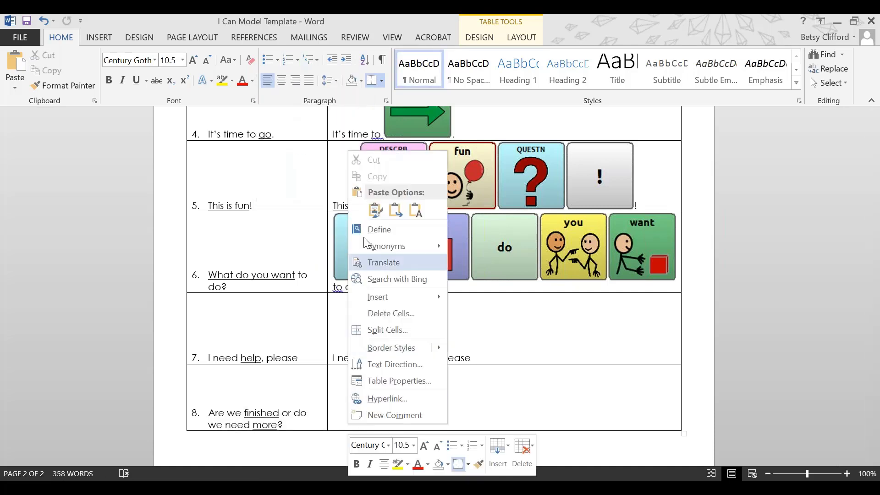
left_click(370, 209)
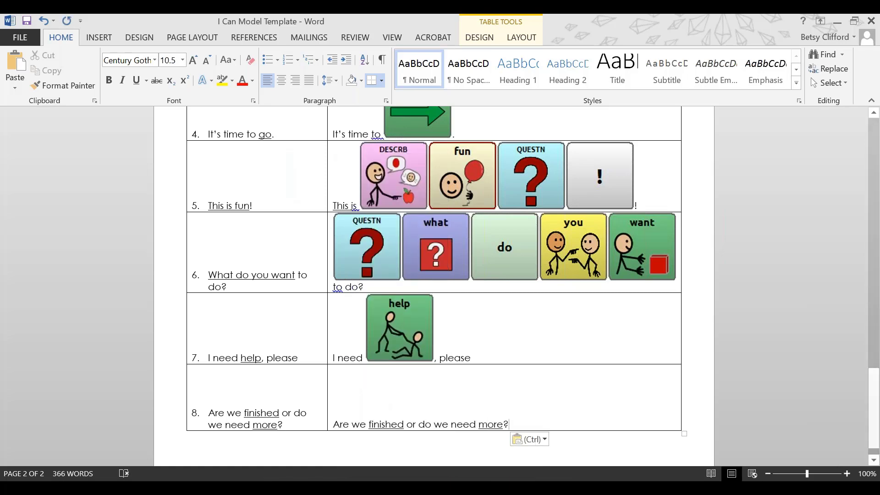
Switch to Chat Editor, capture the finish and -ed buttons, and copy the sequence to the clipboard
key("alt+Tab")
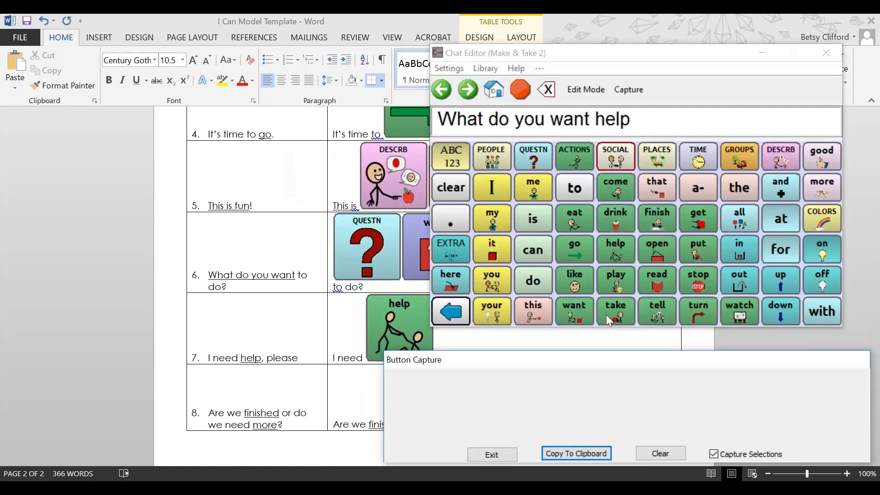
left_click(666, 216)
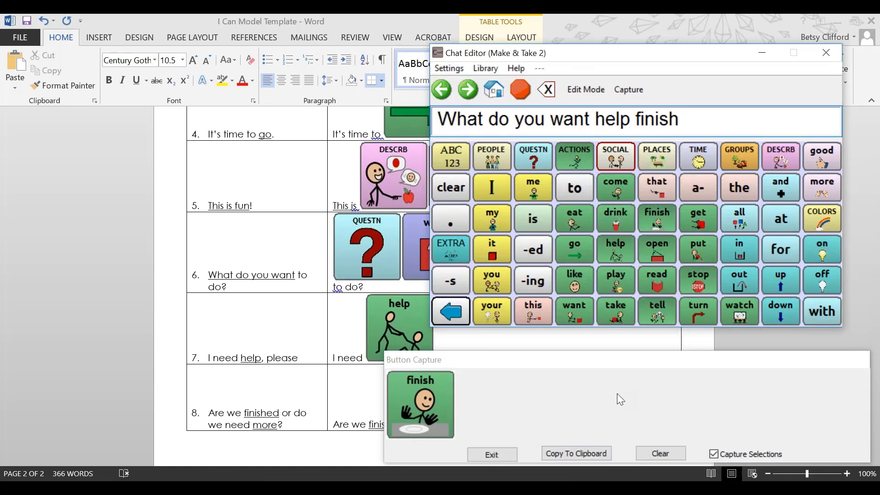
left_click(533, 249)
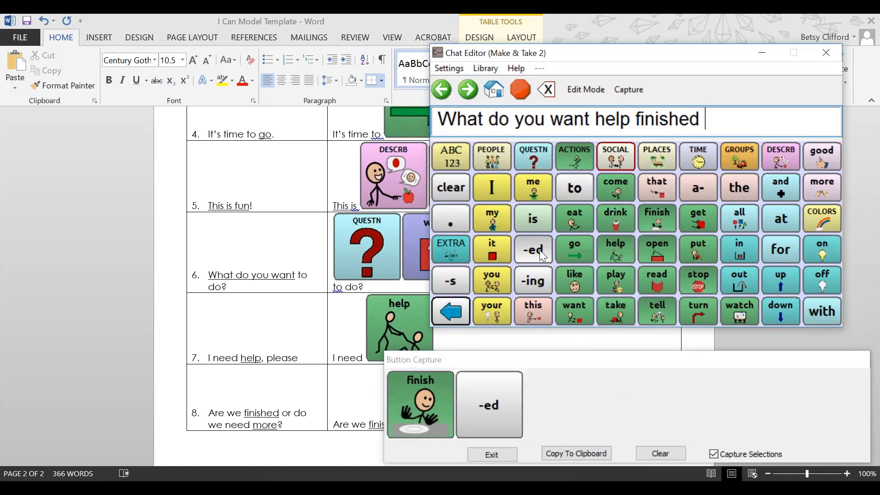
left_click(562, 451)
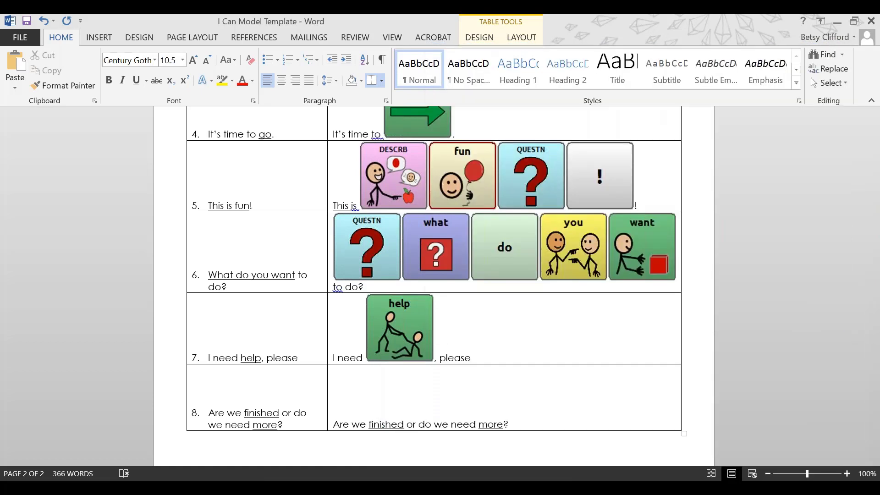
Replace the word "finished" in row 8's second column of the Word table with the copied button sequence
left_click_drag(369, 424, 404, 425)
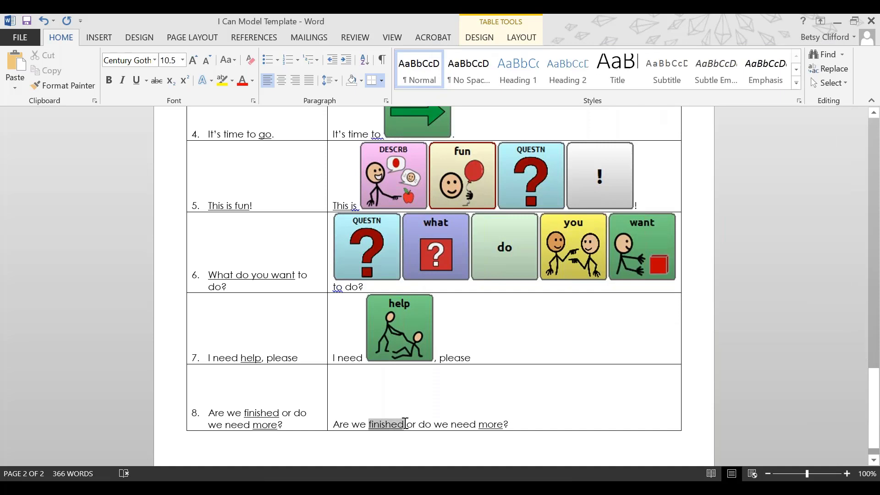
right_click(395, 424)
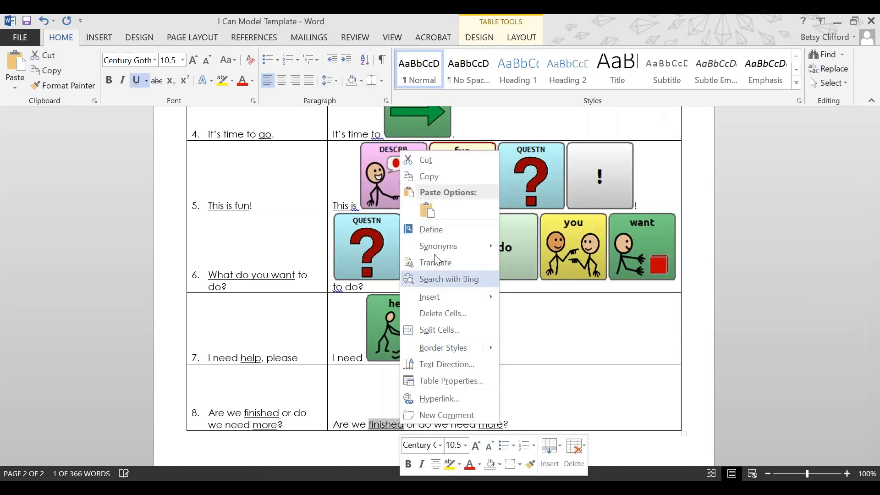
left_click(419, 204)
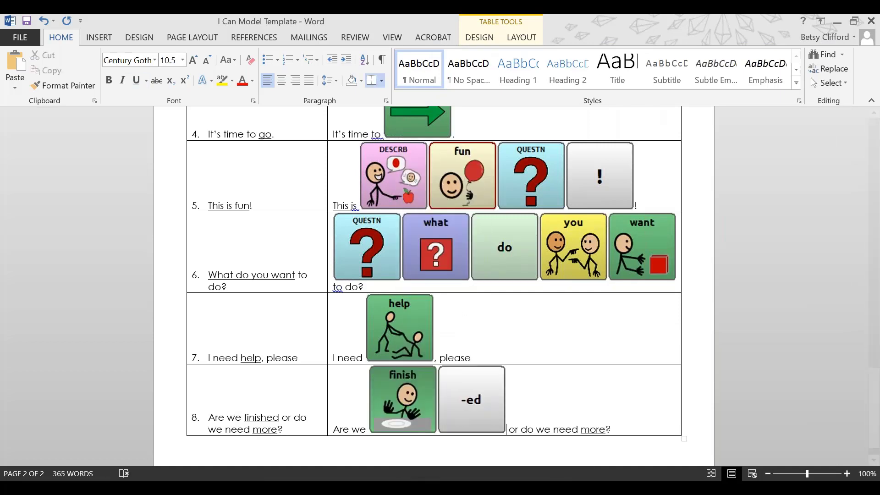
Switch to Chat Editor, capture the more button, and copy it to the clipboard
key("alt+Tab")
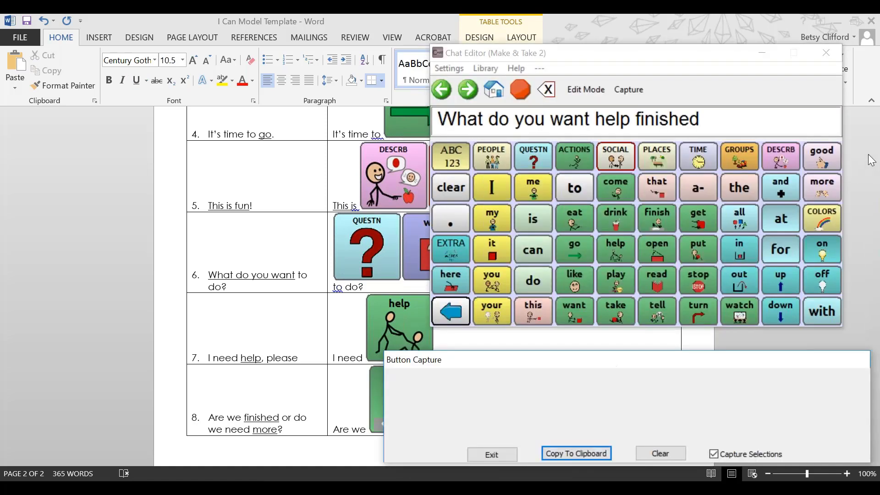
left_click(822, 185)
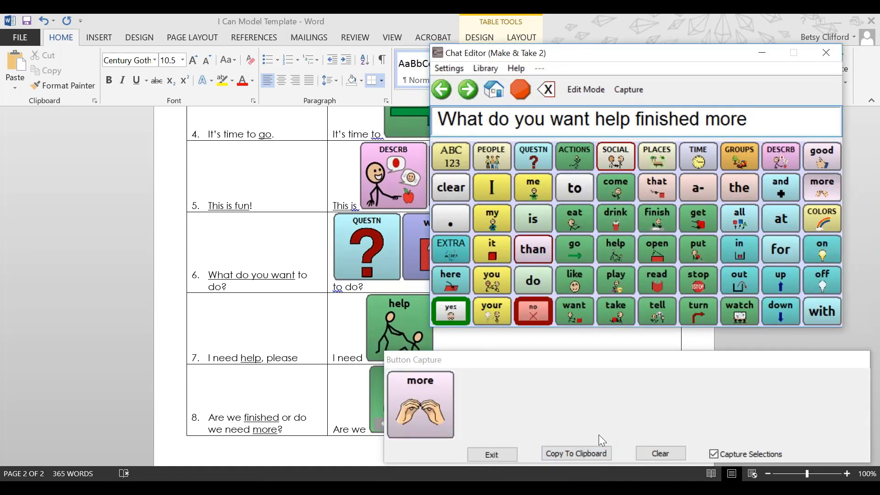
left_click(576, 454)
Return to Word and replace the word "more" in row 8's second column with the copied button picture
left_click(345, 398)
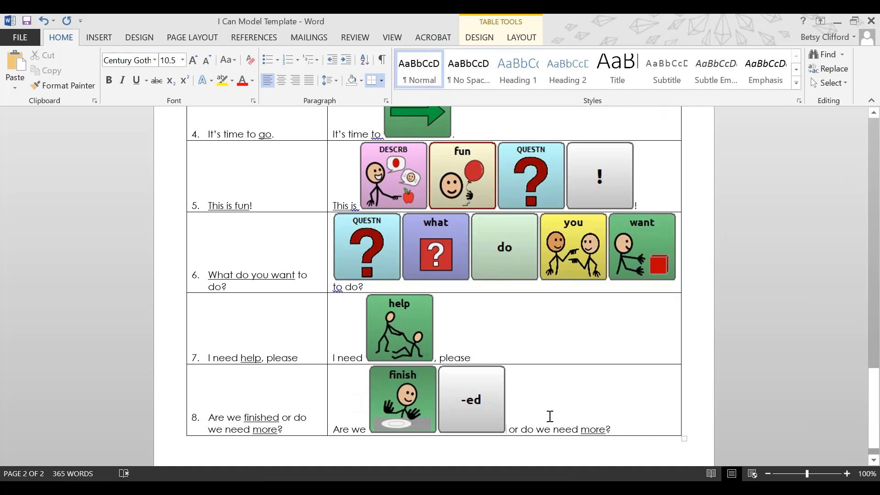
double_click(581, 428)
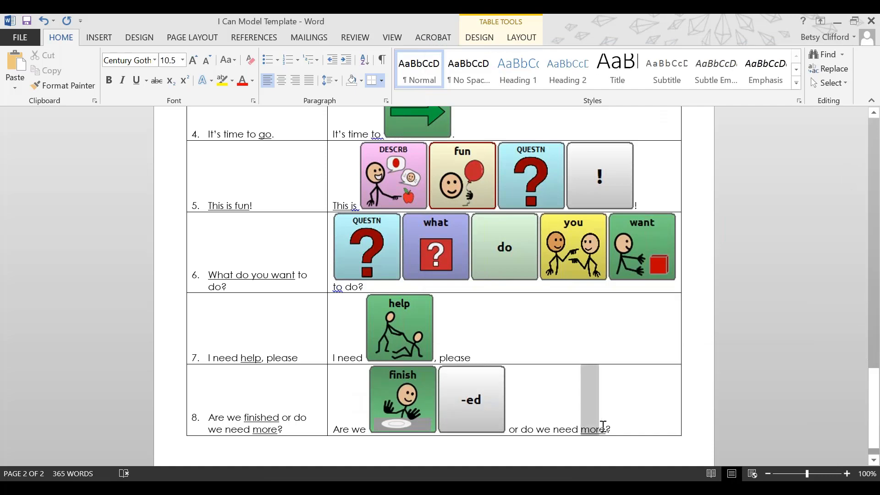
right_click(595, 429)
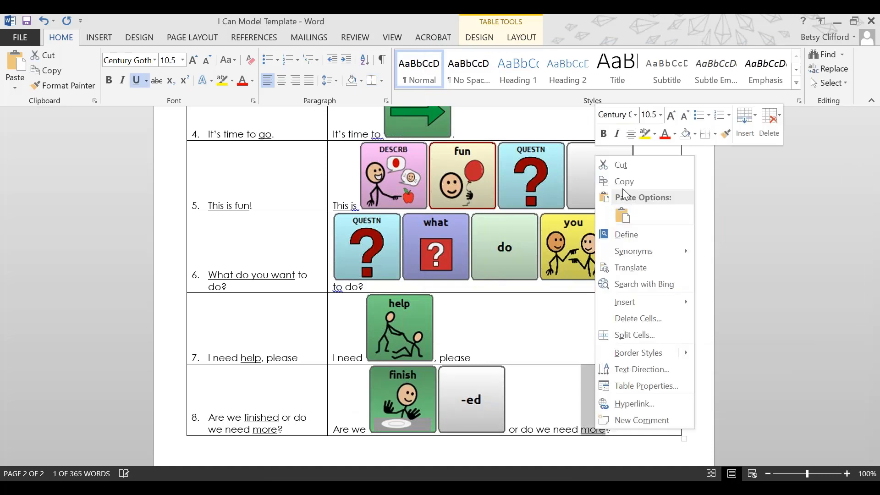
left_click(623, 215)
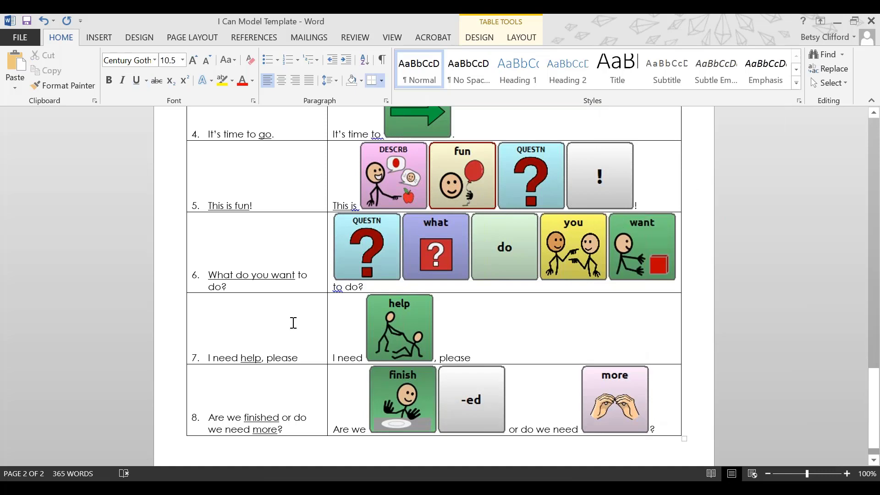
Minimize both Word documents, return to the PowerPoint slide show, and advance to slide 47
scroll(314, 340, "down", 1)
scroll(434, 286, "up", 12)
scroll(434, 286, "down", 3)
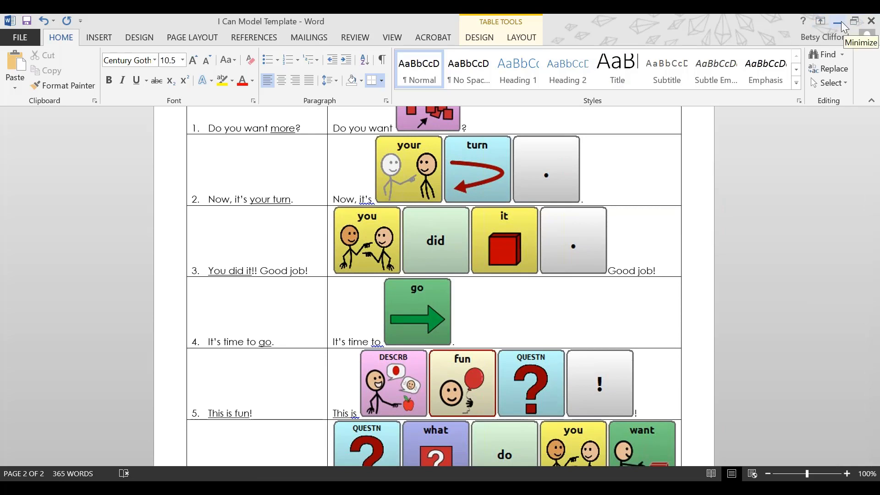
left_click(839, 22)
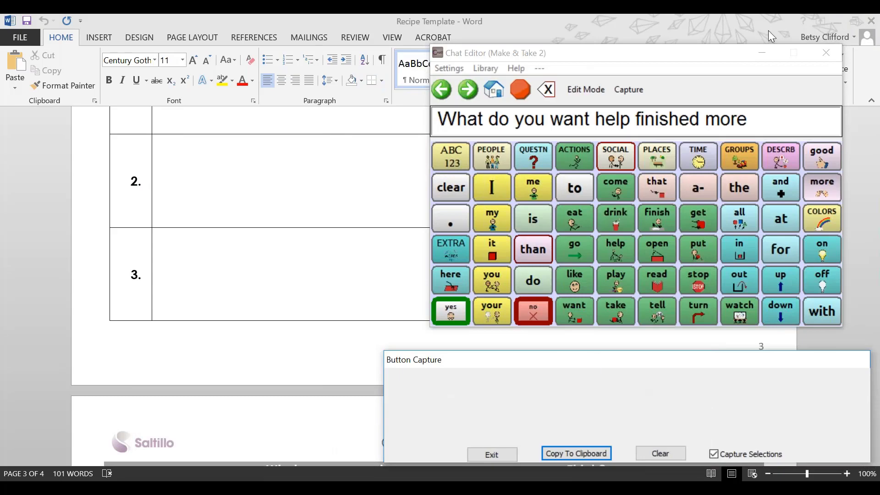
left_click(841, 22)
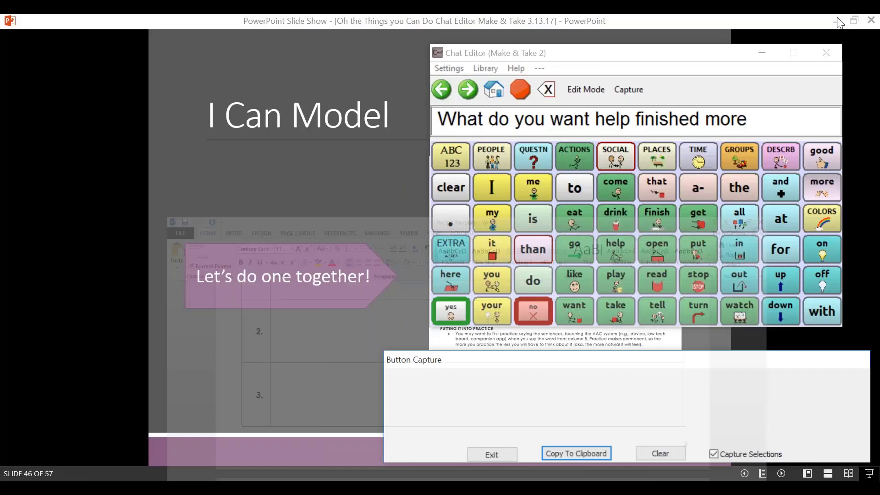
left_click(384, 227)
left_click(384, 228)
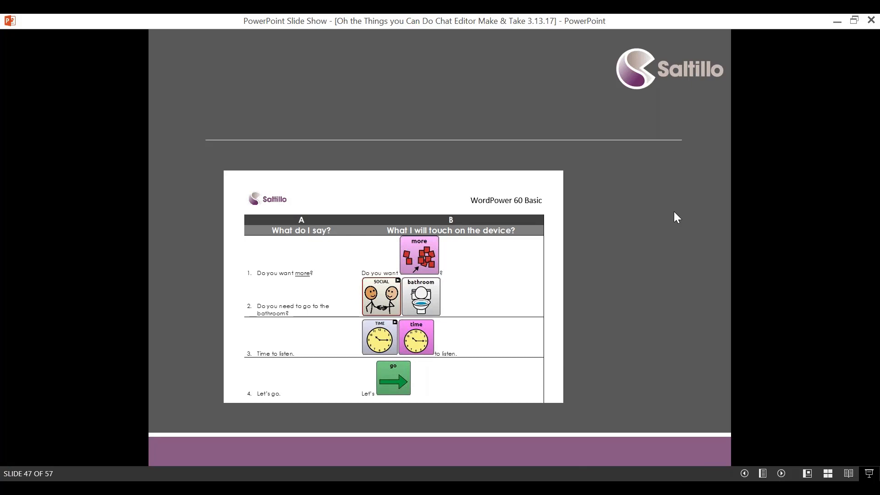
Advance the slide show to the Flash Cards slide, slide 49
key("Right")
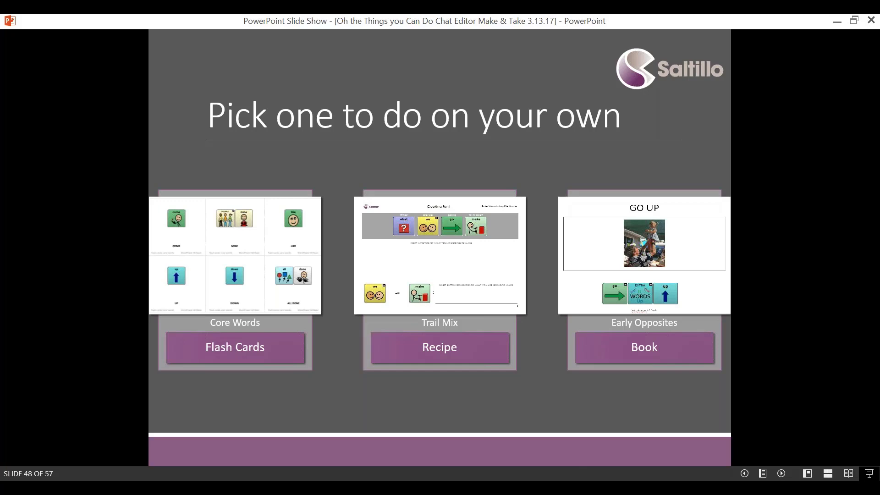
key("Right")
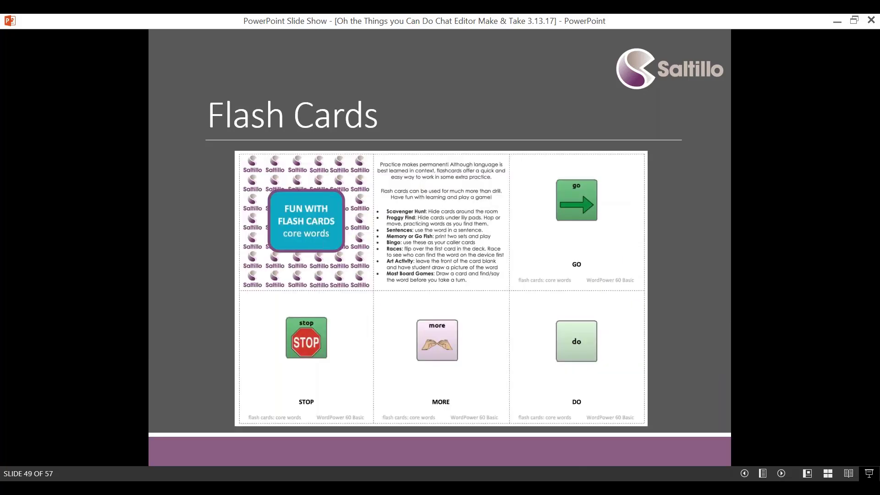
mouse_move(424, 488)
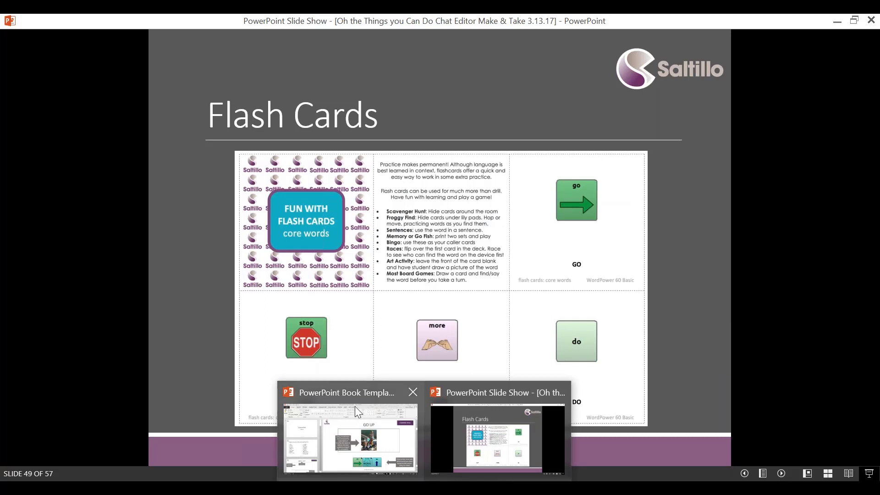
left_click(388, 437)
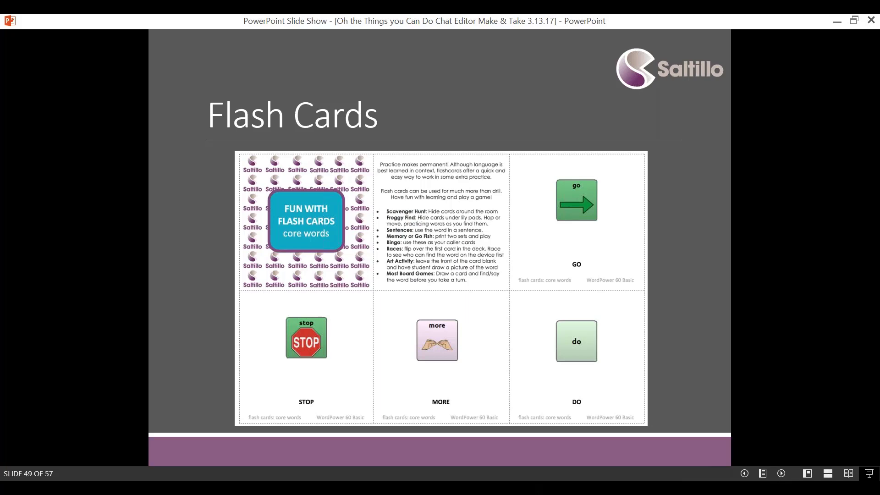
Switch to the Fun with Flash Cards Core Words document in Word and maximize its window
mouse_move(390, 487)
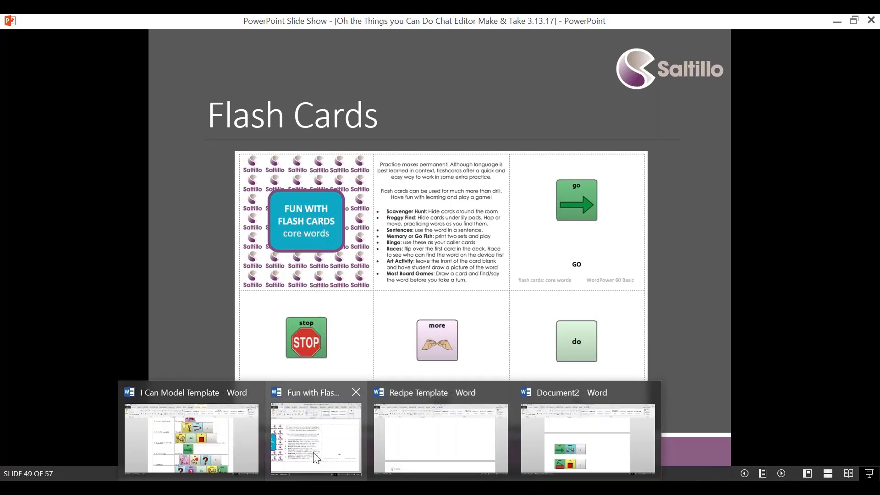
left_click(356, 456)
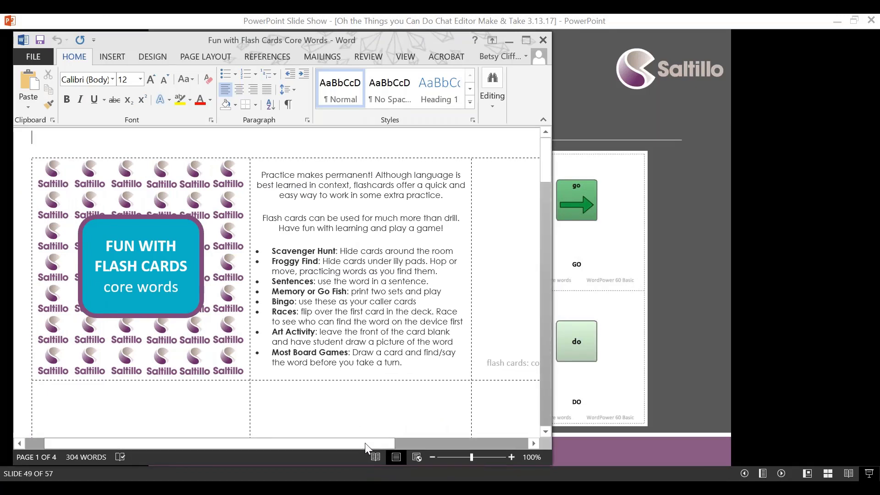
left_click_drag(268, 193, 325, 341)
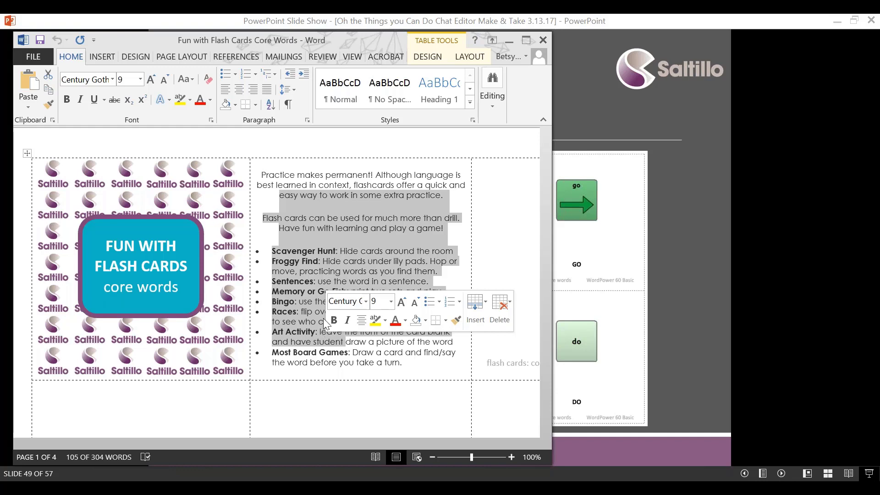
left_click(332, 400)
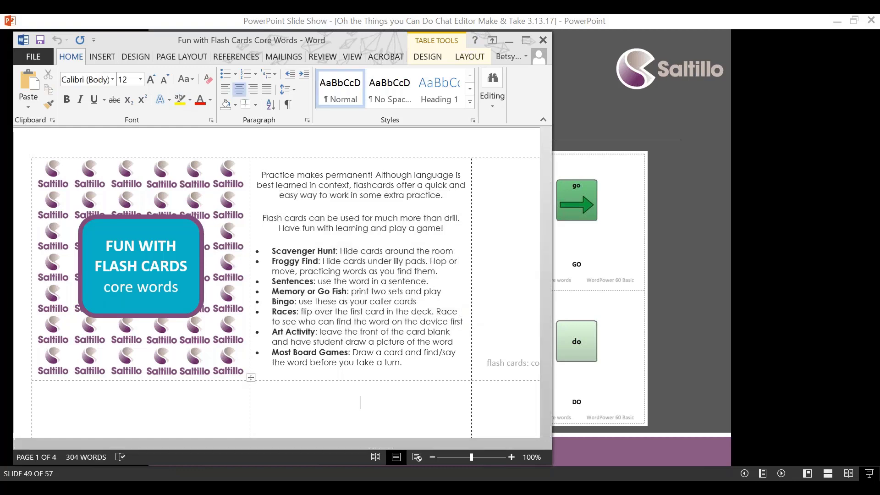
left_click(527, 41)
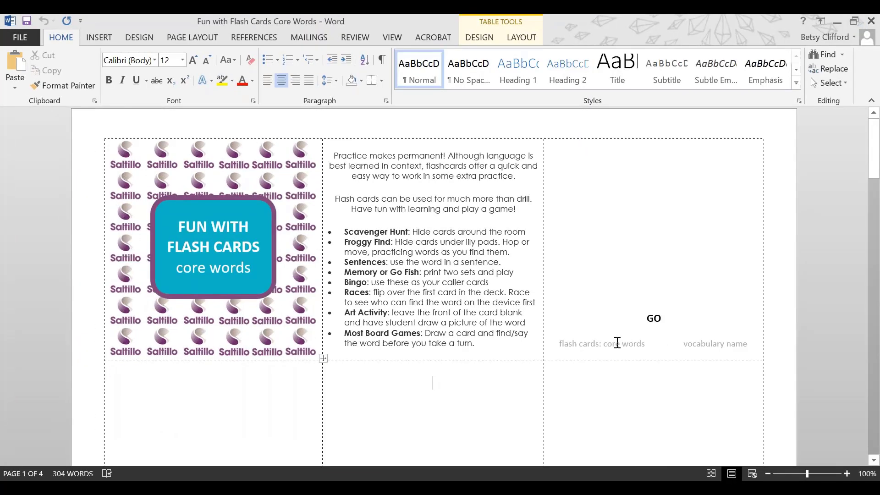
Replace the "vocabulary name" placeholder on the GO card with "WordPower 60 Basic"
scroll(617, 344, "down", 3)
scroll(612, 334, "down", 5)
scroll(610, 339, "up", 3)
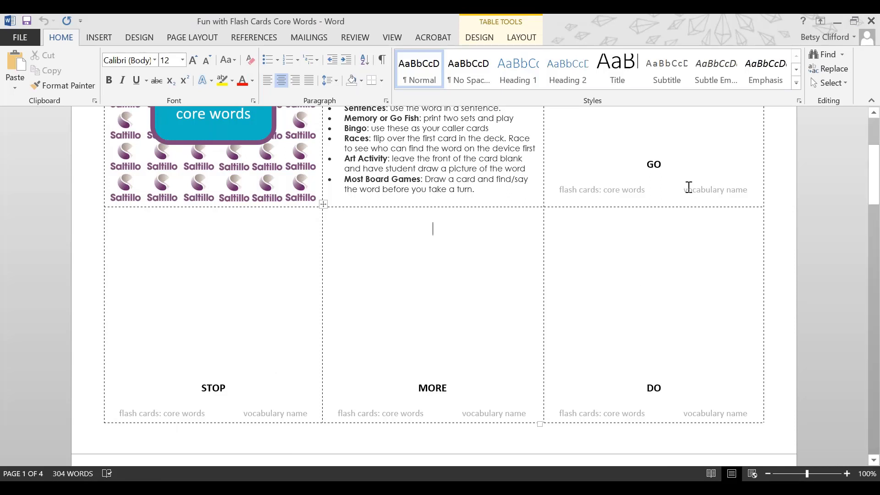
left_click_drag(684, 188, 743, 187)
left_click(682, 190)
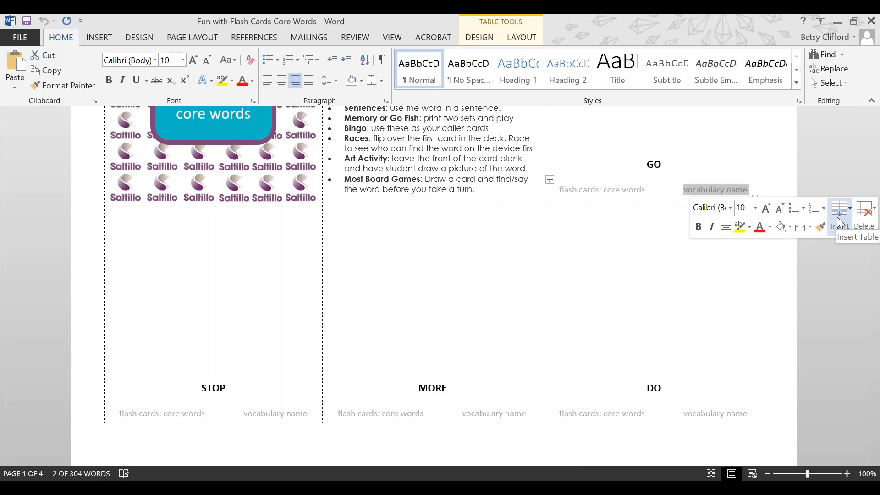
type("Wor")
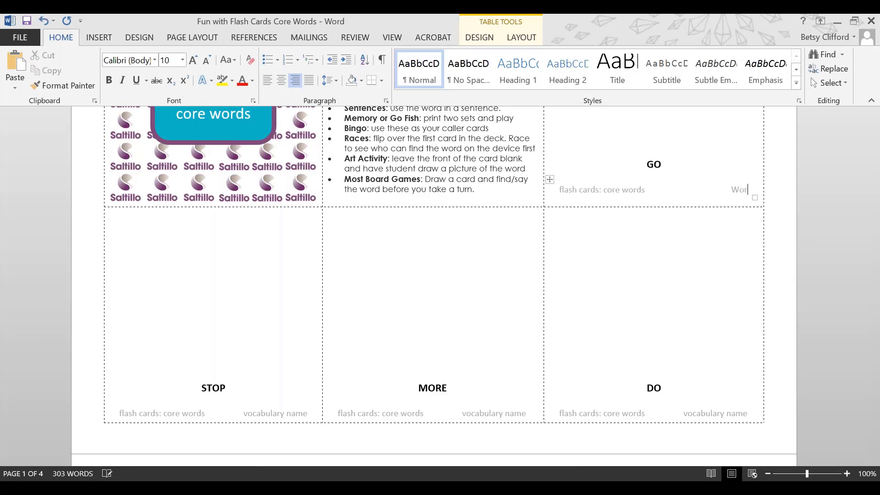
type("dPower 60 Basic")
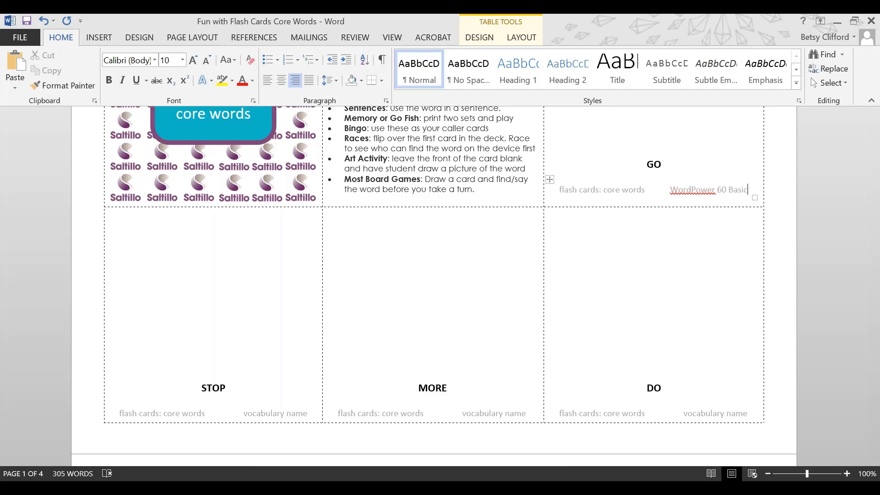
Switch to Chat Editor, capture the go button, and copy it to the clipboard
left_click(597, 487)
left_click(573, 256)
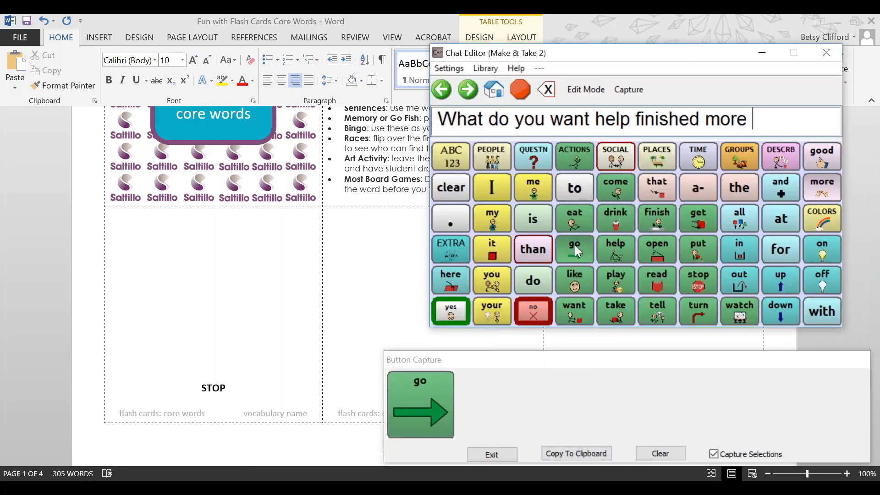
left_click(574, 453)
Return to Word and paste the copied go button into the blank area above the word GO
left_click(361, 260)
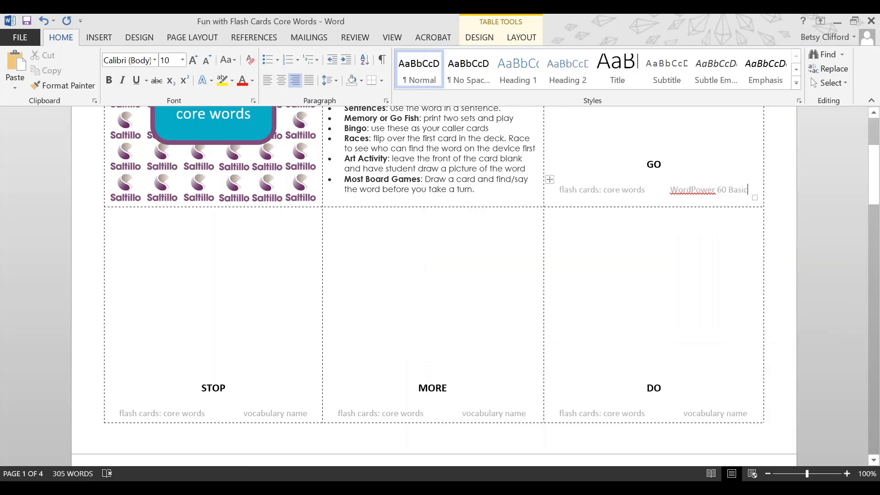
scroll(680, 189, "up", 2)
scroll(638, 204, "up", 1)
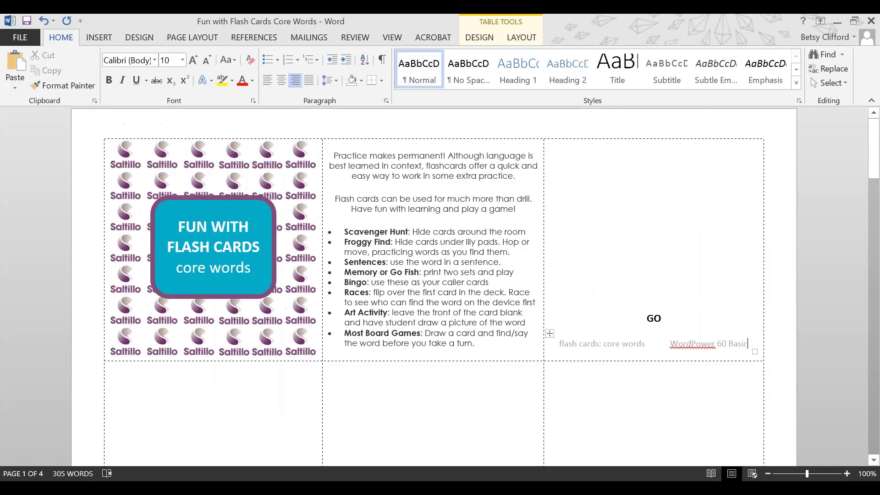
right_click(638, 204)
left_click(664, 264)
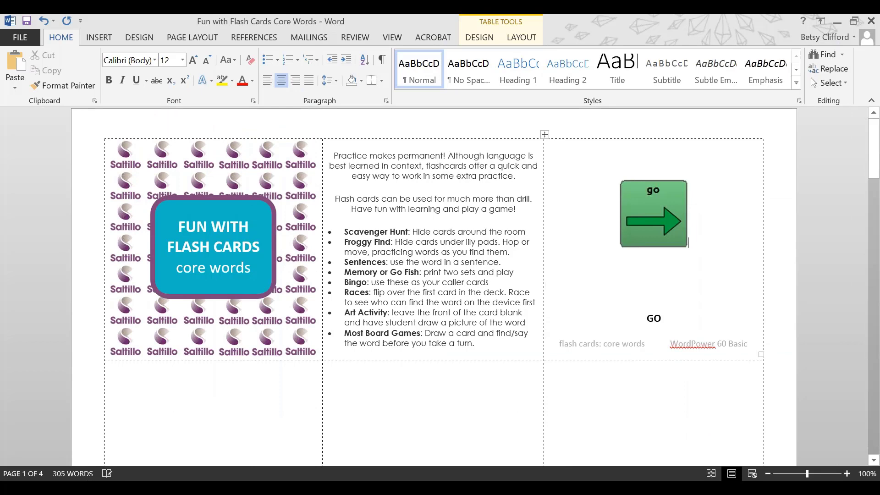
Switch to Chat Editor, capture the stop button, and copy it to the clipboard
scroll(324, 422, "down", 5)
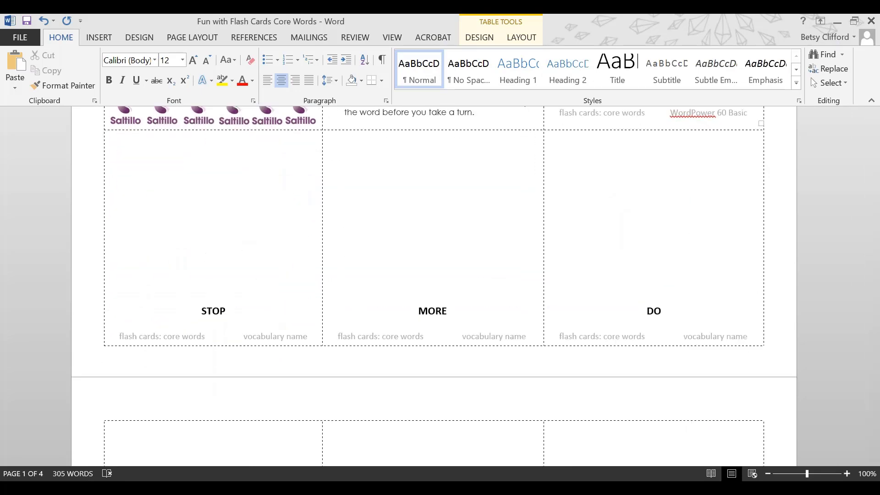
key("alt+Tab")
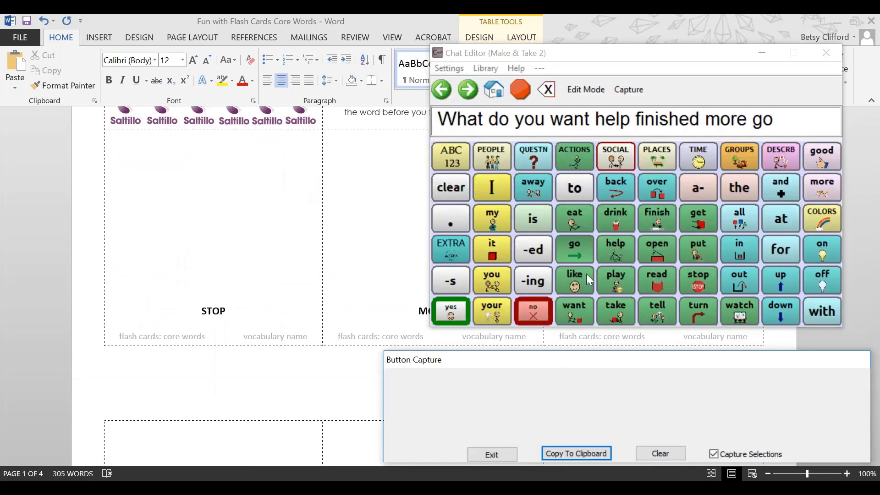
left_click(695, 281)
left_click(584, 454)
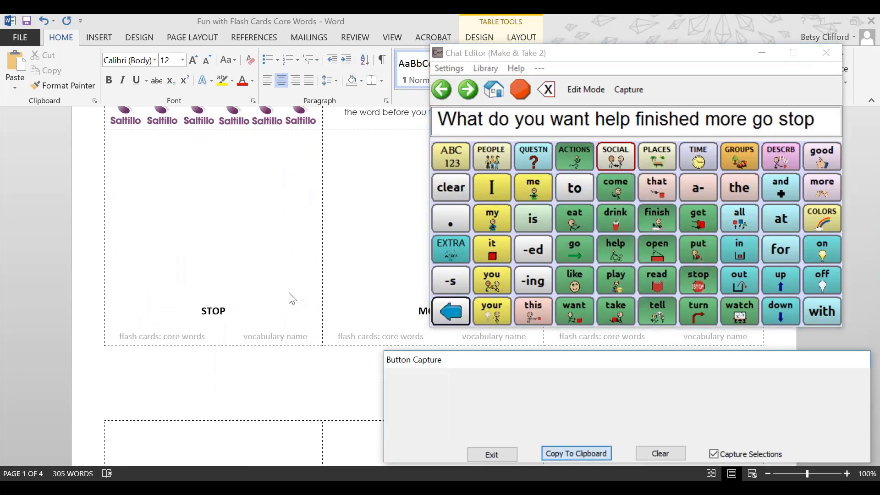
Return to Word and paste the copied stop button above the word STOP on its card
left_click(182, 219)
right_click(182, 217)
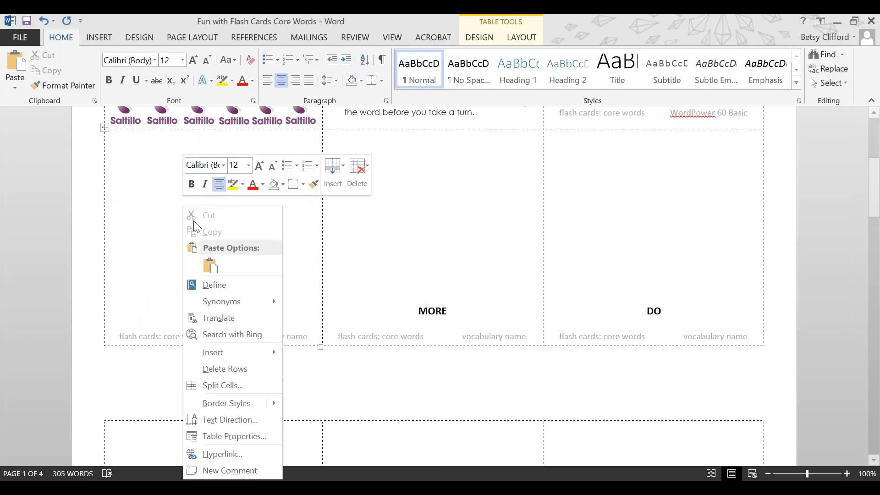
left_click(203, 263)
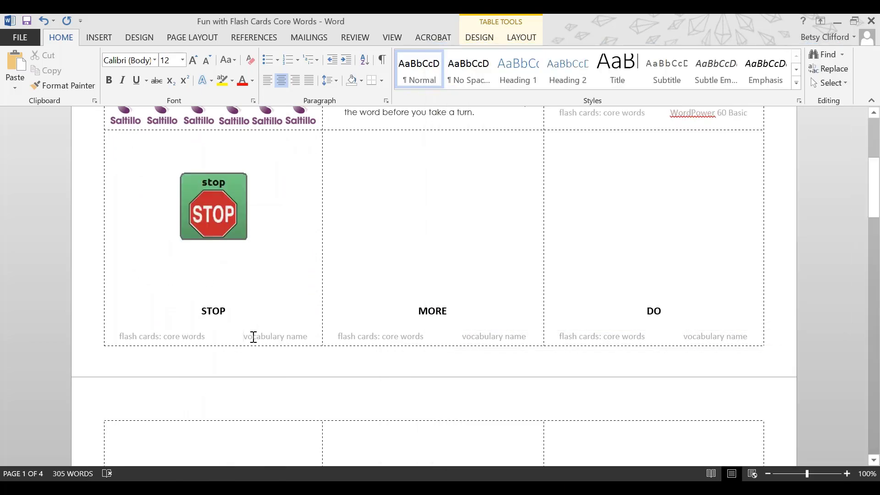
Replace the "vocabulary name" placeholder on the STOP card with "WordPower 60 Basic"
left_click_drag(252, 338, 302, 334)
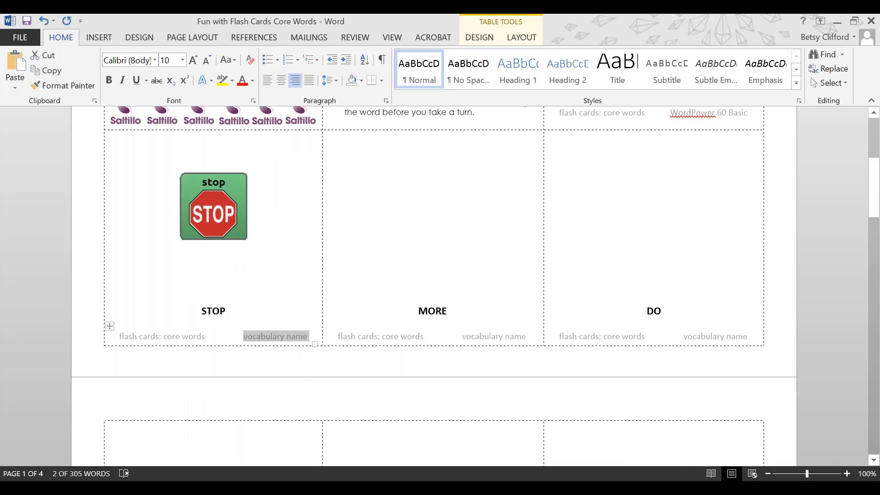
type("WordP")
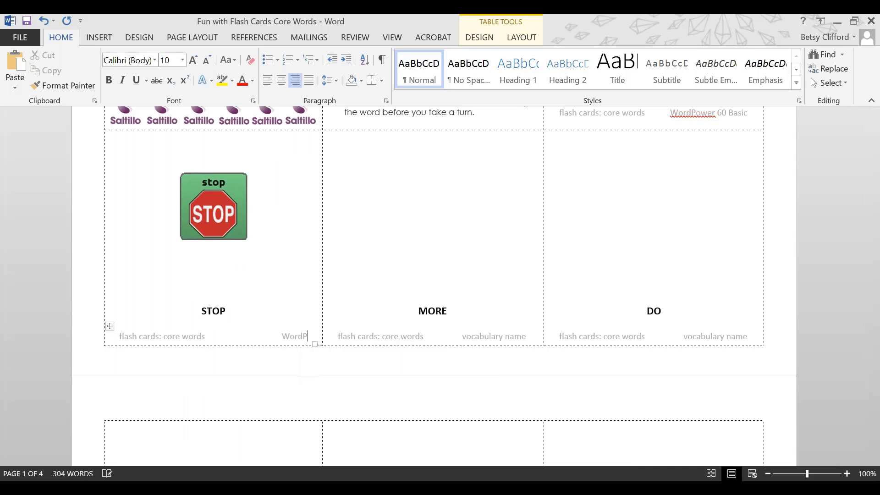
type("ower 60 Basic")
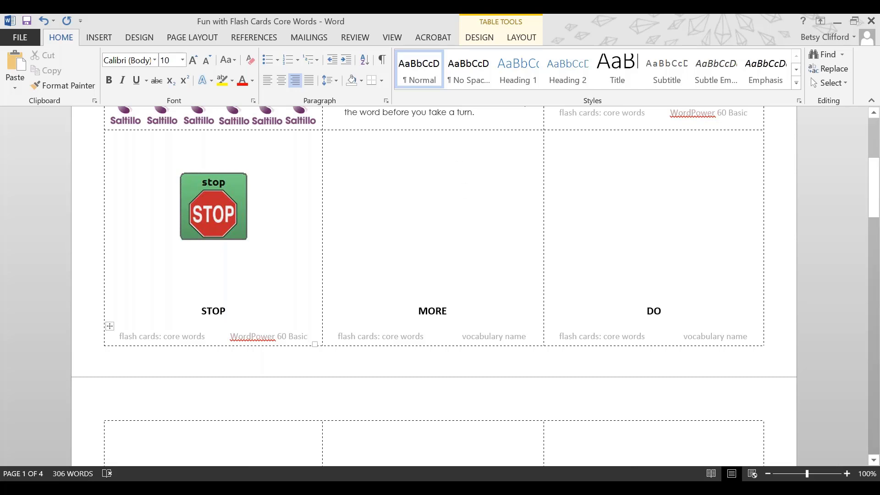
Switch to Chat Editor, capture the more button, and copy it to the clipboard
key("alt+Tab")
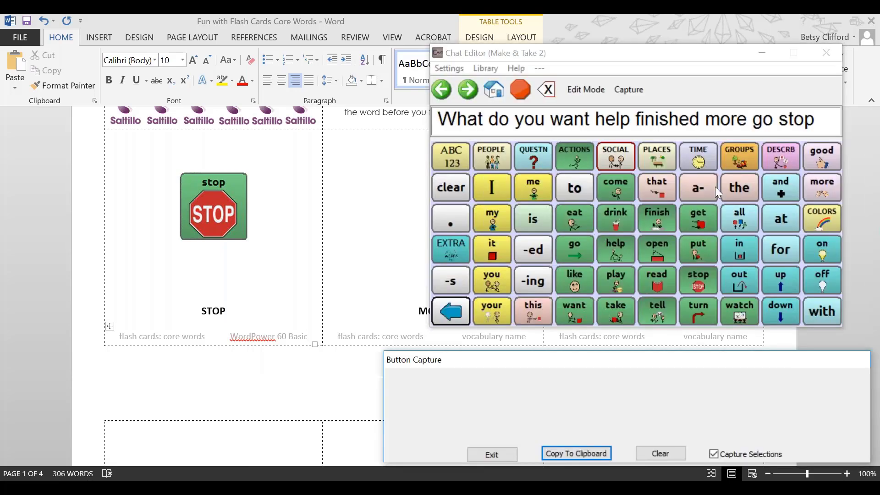
left_click(820, 179)
left_click(578, 455)
Return to Word and paste the copied more button above the word MORE on its card
key("alt+Tab")
right_click(384, 209)
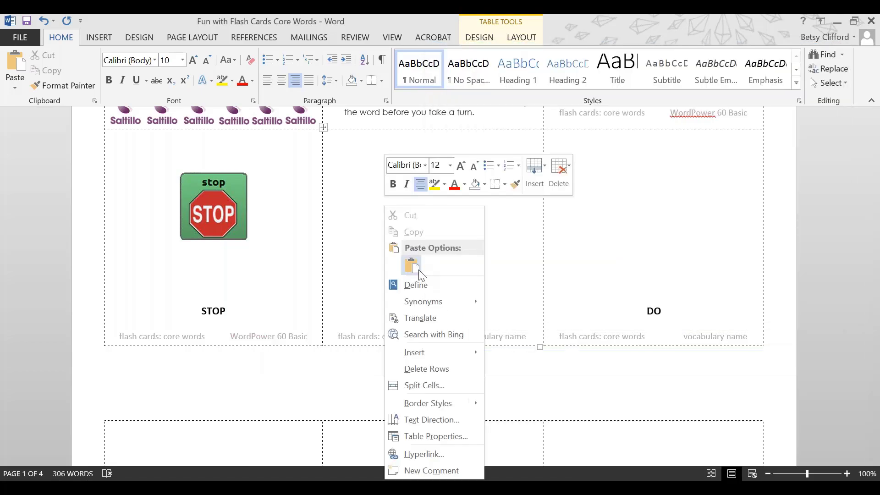
left_click(418, 270)
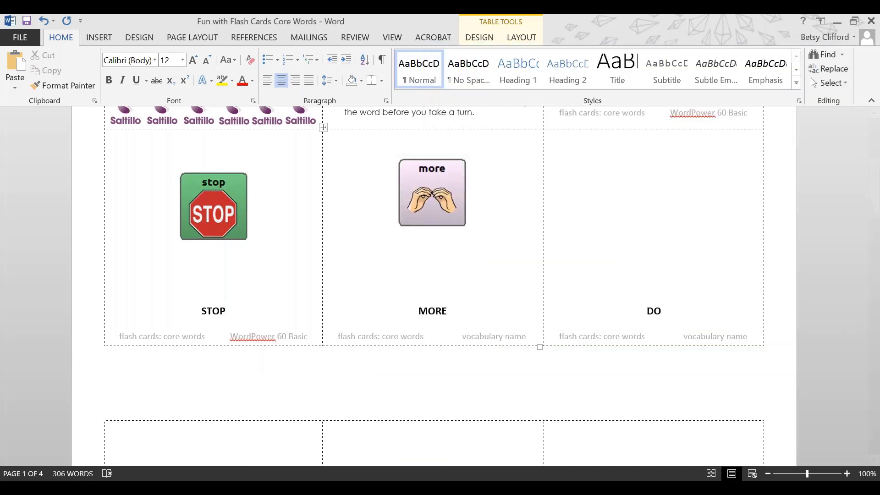
Switch to Chat Editor, capture the do button, and copy it to the clipboard
left_click(596, 489)
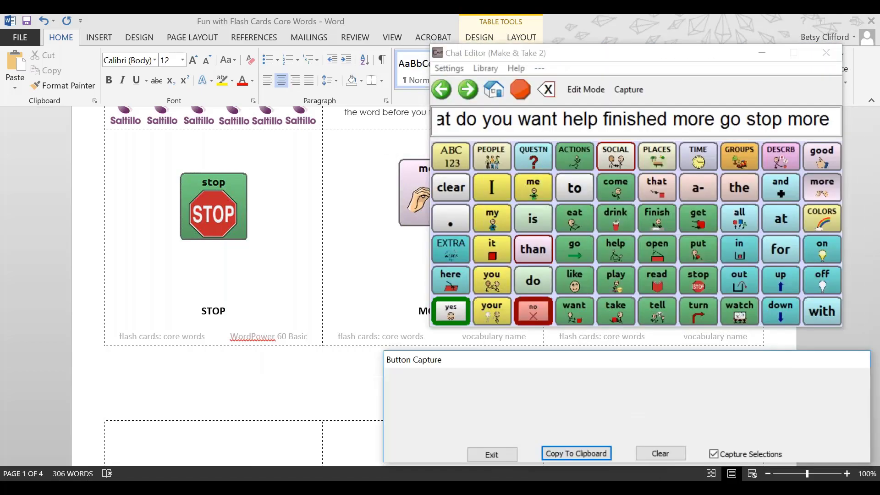
left_click(532, 284)
left_click(563, 455)
Return to Word and paste the copied do button above the word DO on its card
left_click(643, 226)
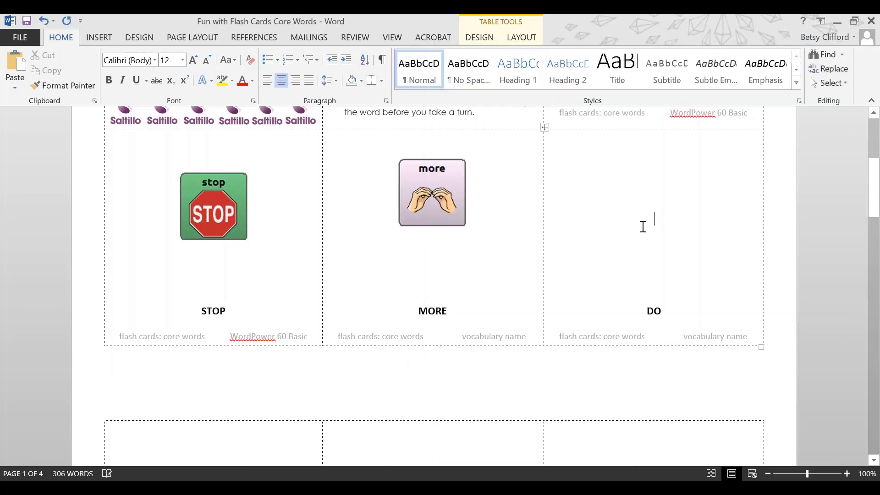
right_click(644, 226)
left_click(666, 262)
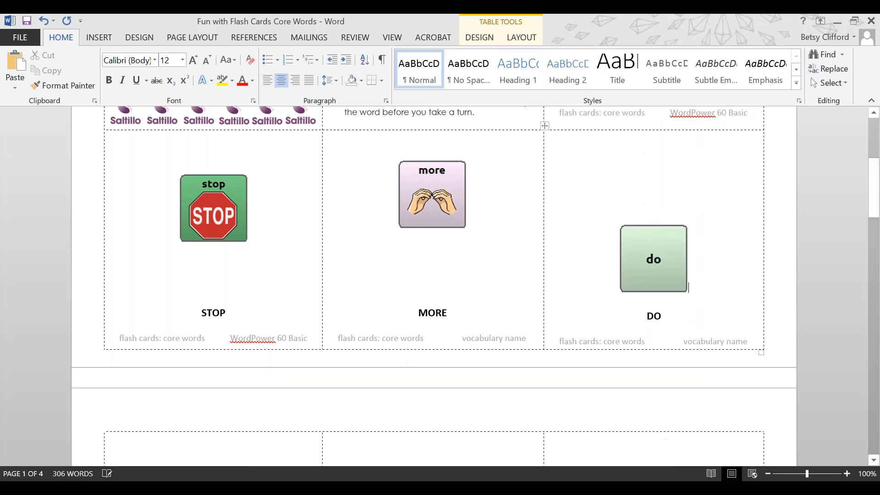
Insert two blank lines above the more button picture to lower it on the MORE card
left_click(663, 246)
left_click_drag(450, 207, 439, 175)
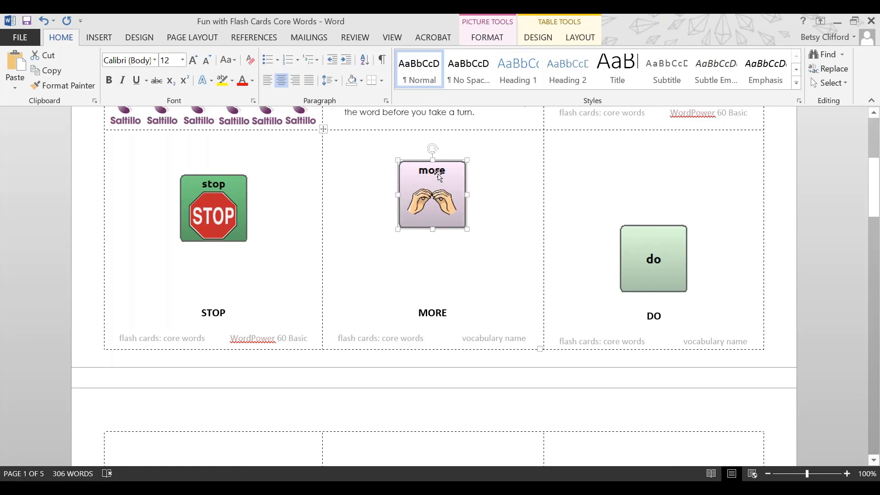
left_click(396, 170)
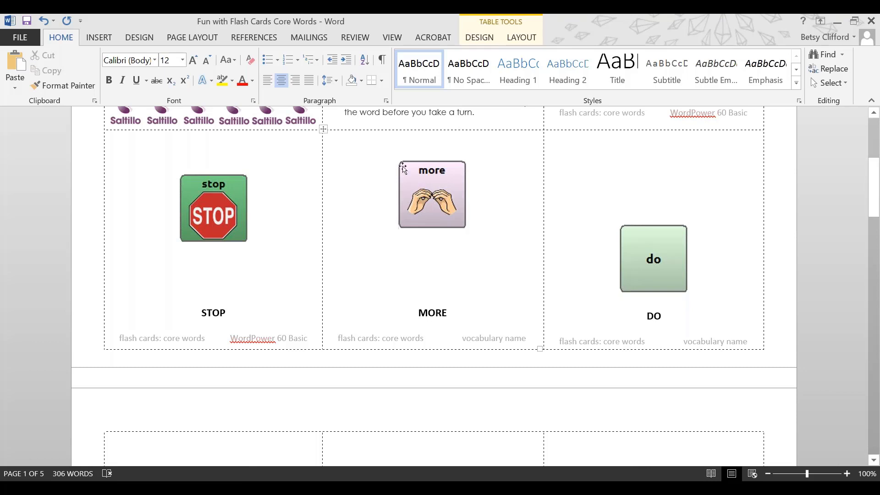
key("Return")
key("Return")
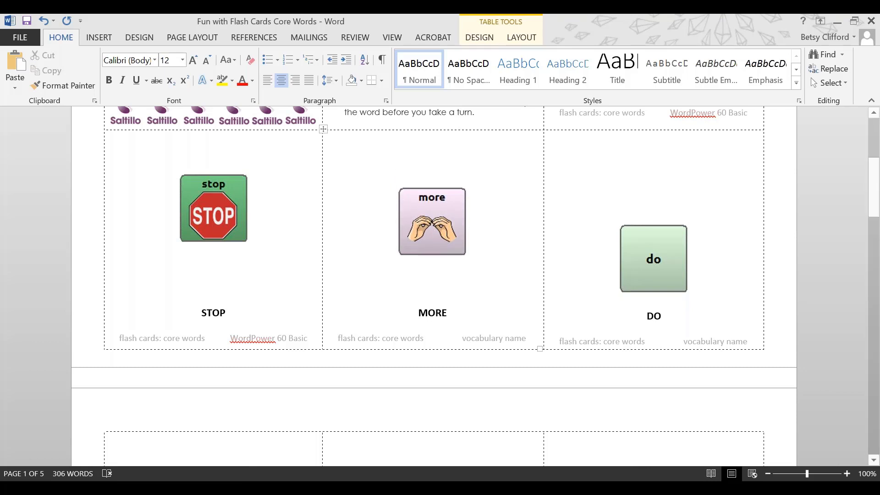
Delete blank lines above the do button picture to raise it level with the more button
left_click(620, 236)
key("BackSpace")
key("BackSpace")
key("BackSpace")
key("BackSpace")
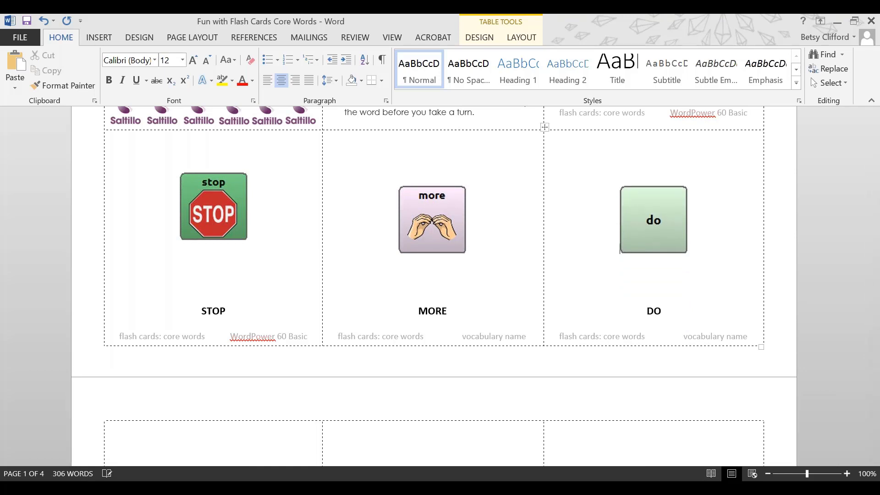
Review the flash card pages, from the picture cards to the unfilled COME, MINE, LIKE and CORE WORD cards
key("Return")
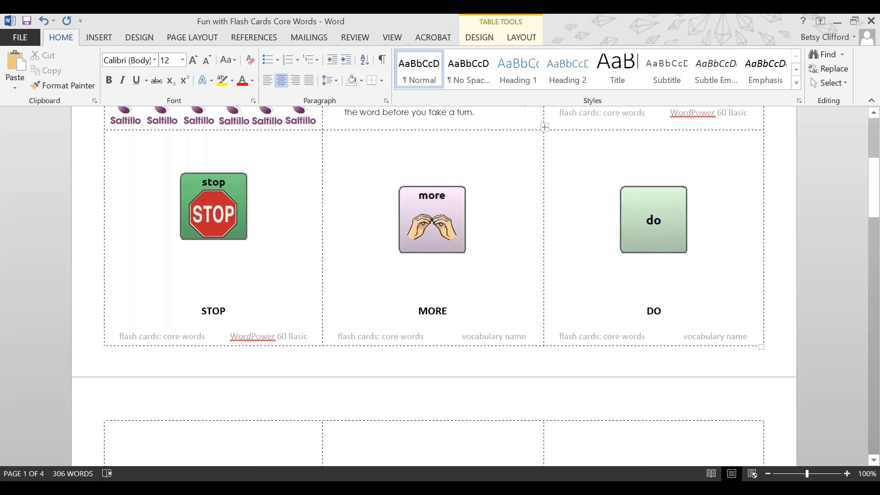
scroll(592, 339, "down", 3)
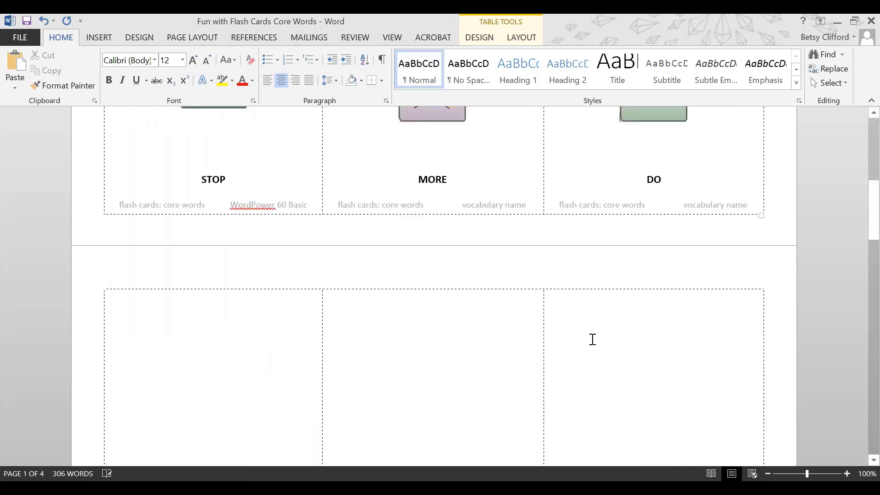
scroll(593, 339, "down", 7)
scroll(593, 339, "up", 10)
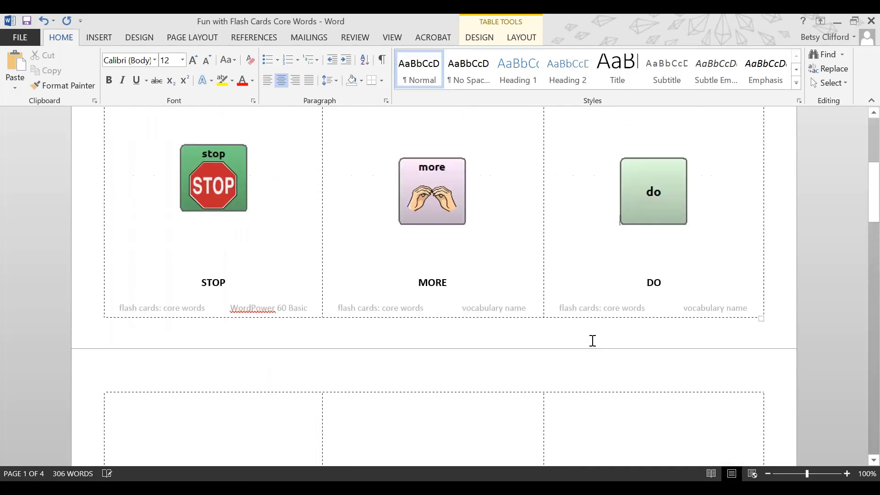
scroll(593, 341, "up", 2)
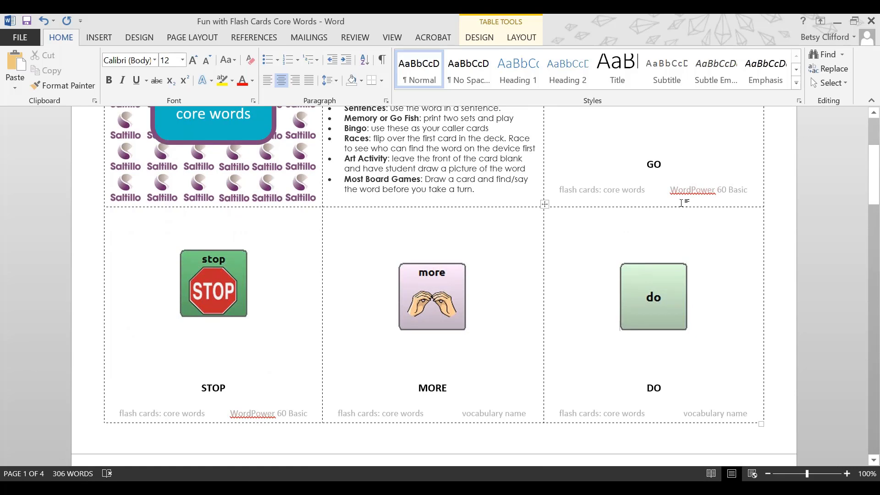
scroll(425, 376, "down", 15)
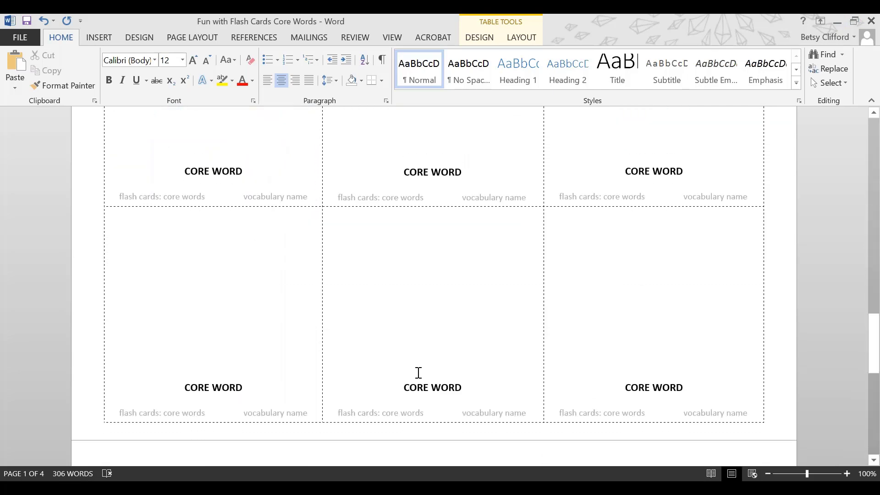
scroll(418, 372, "down", 3)
scroll(419, 371, "up", 10)
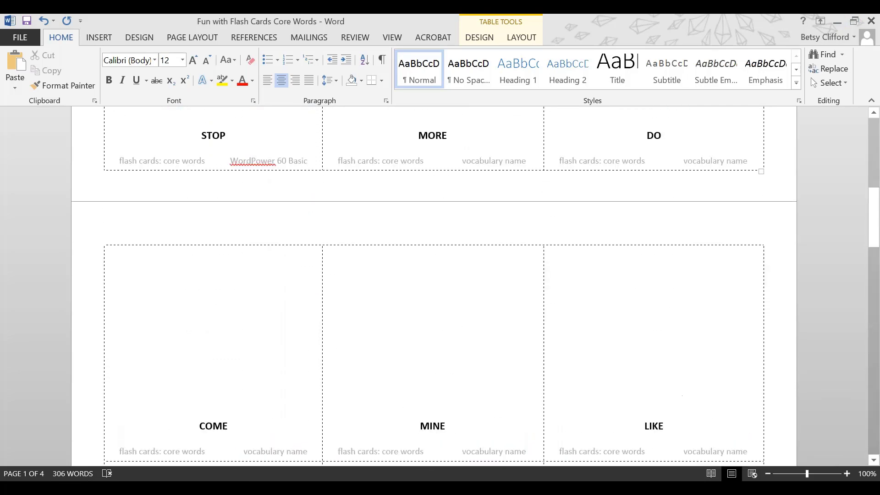
scroll(419, 372, "up", 1)
Minimize Word, return to the PowerPoint slide show, and advance to the Power Point Book Resource slide
left_click(837, 22)
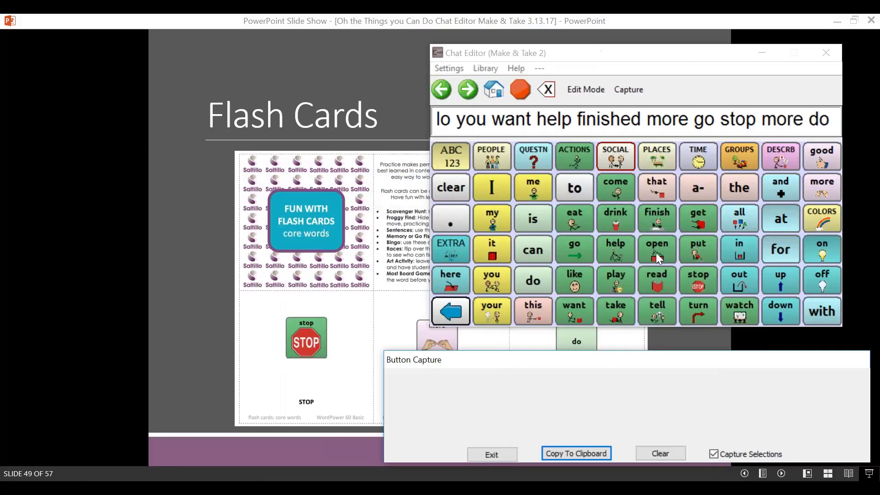
left_click(293, 71)
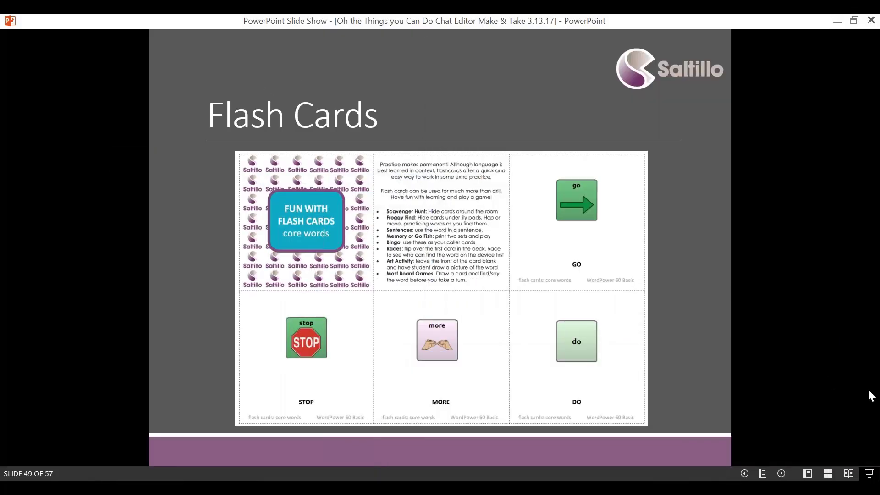
left_click(709, 308)
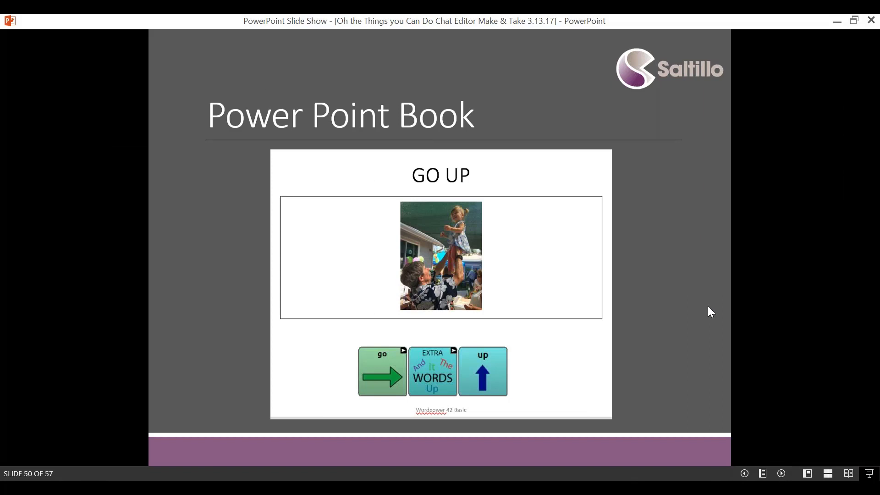
left_click(708, 307)
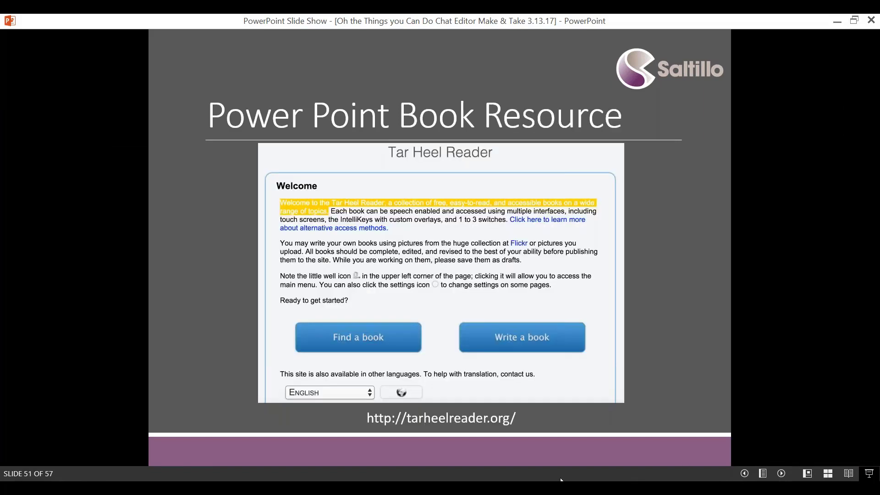
Switch to the PowerPoint Book Template presentation and go back to the slide listing opposite pairs that are learned first
mouse_move(425, 488)
left_click(406, 455)
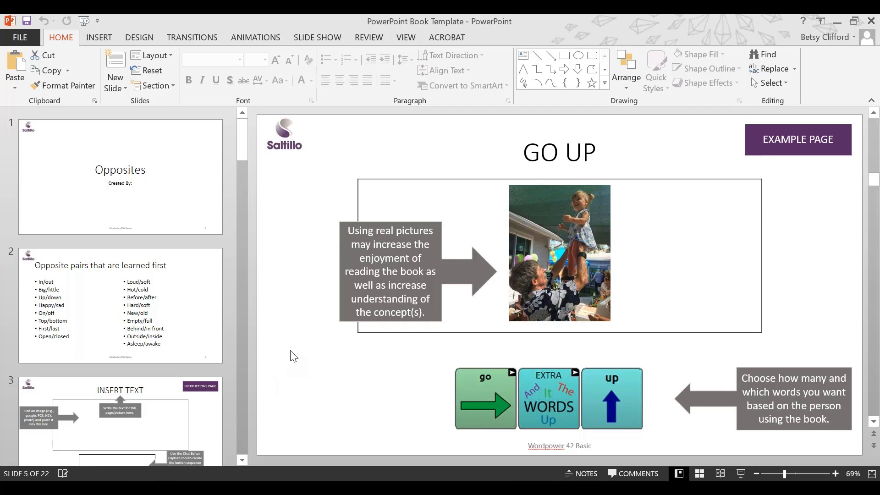
scroll(291, 354, "up", 1)
scroll(185, 340, "up", 5)
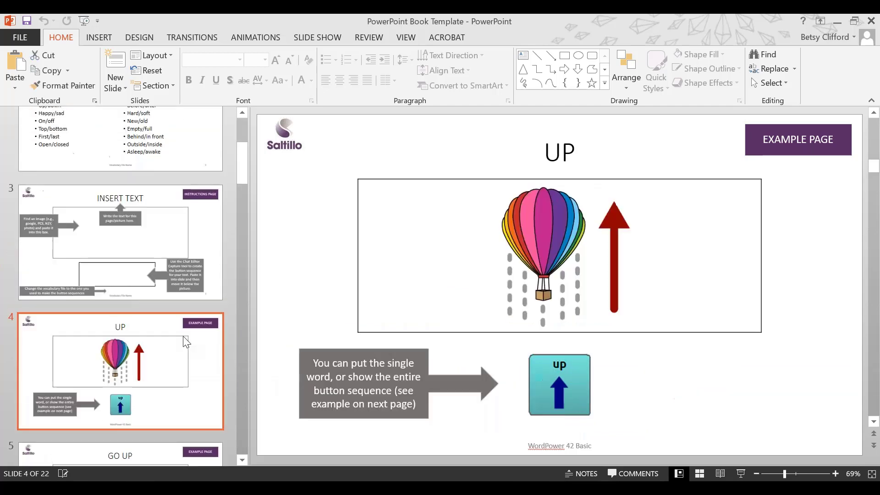
left_click(194, 334)
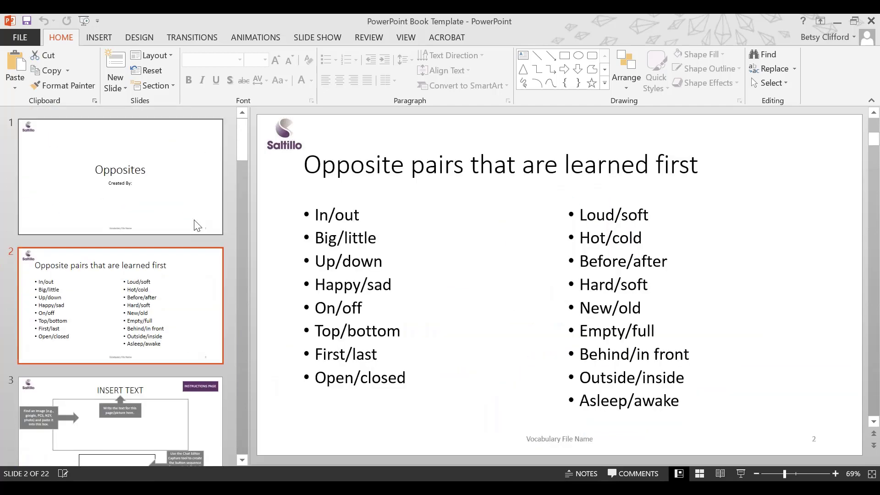